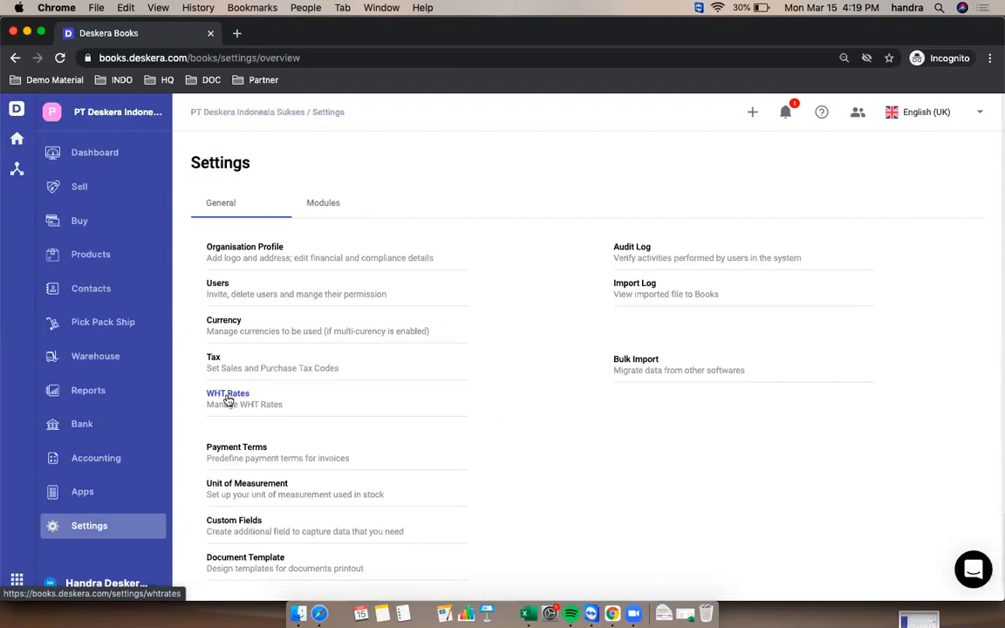
Open the WHT rates settings, browse the nature of income payment options in a new tax rate form, and cancel it
{"action": "left_click", "coordinate": [227, 398]}
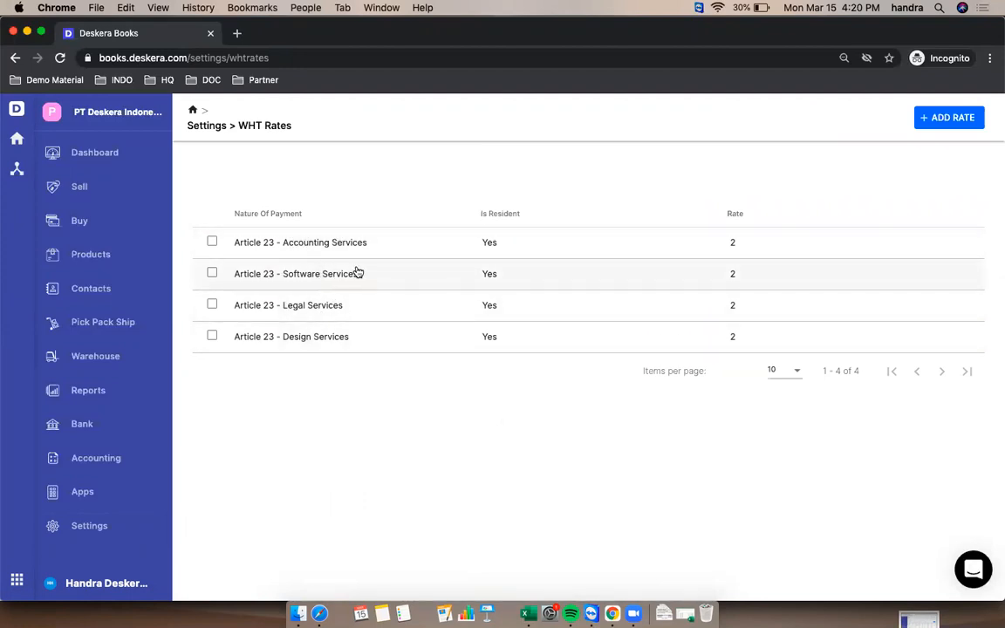
{"action": "left_click", "coordinate": [957, 120]}
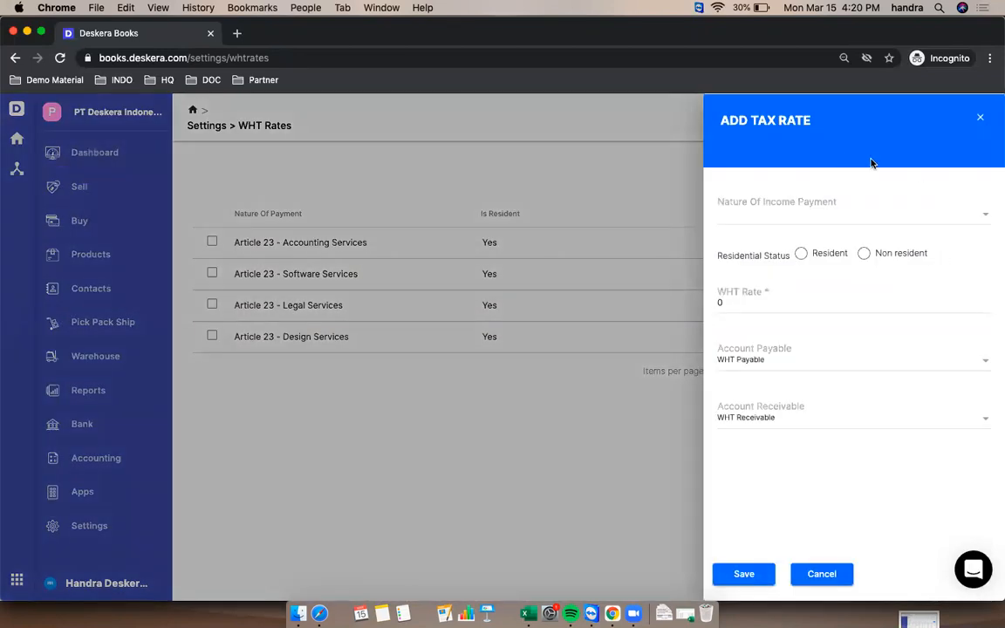
{"action": "left_click", "coordinate": [840, 211]}
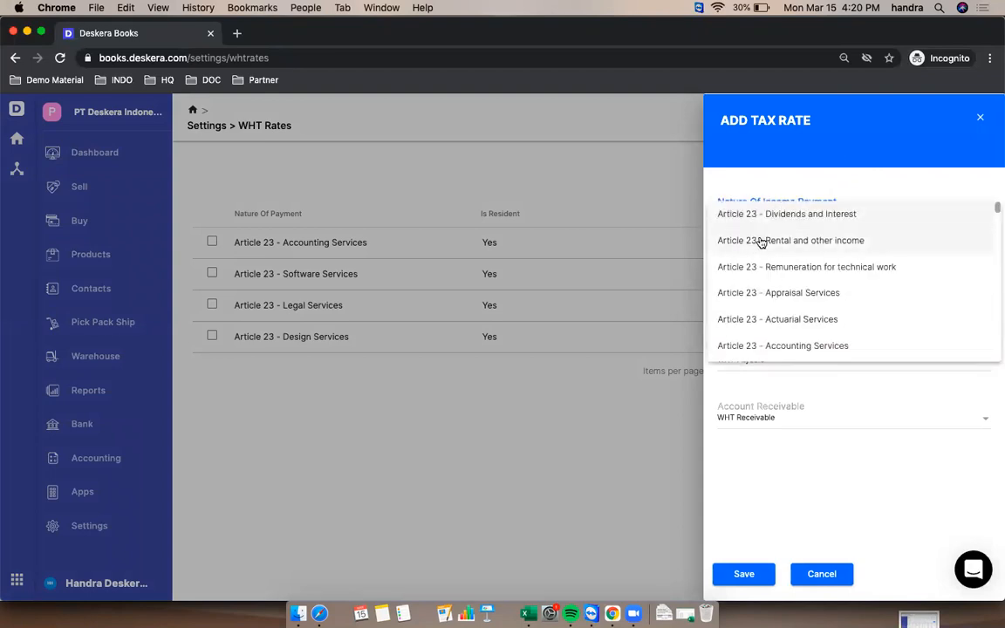
{"action": "scroll", "coordinate": [897, 283], "scroll_direction": "down", "scroll_amount": 15}
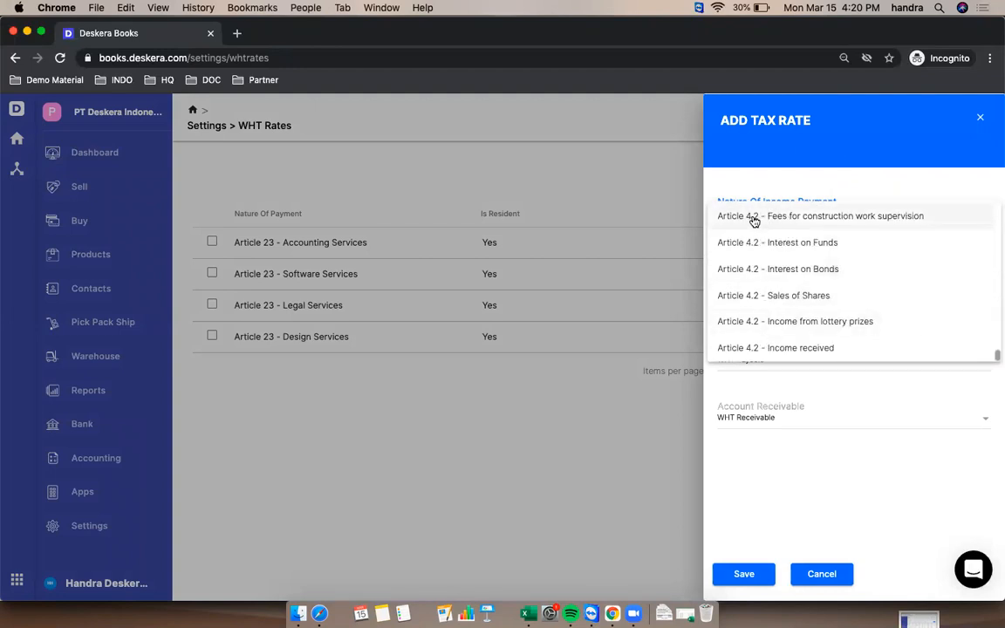
{"action": "left_click", "coordinate": [803, 471]}
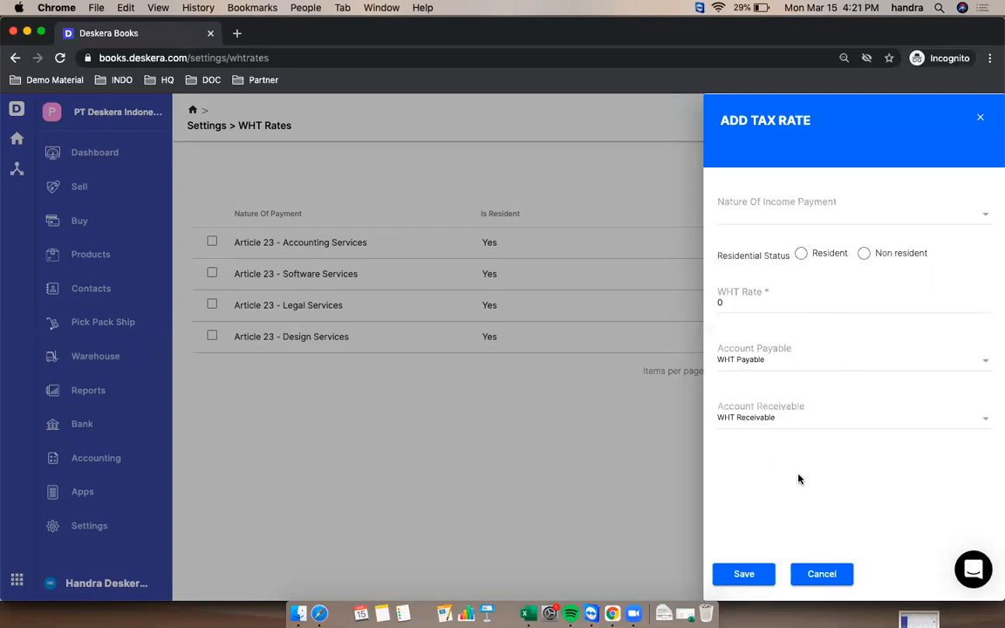
{"action": "left_click", "coordinate": [820, 576]}
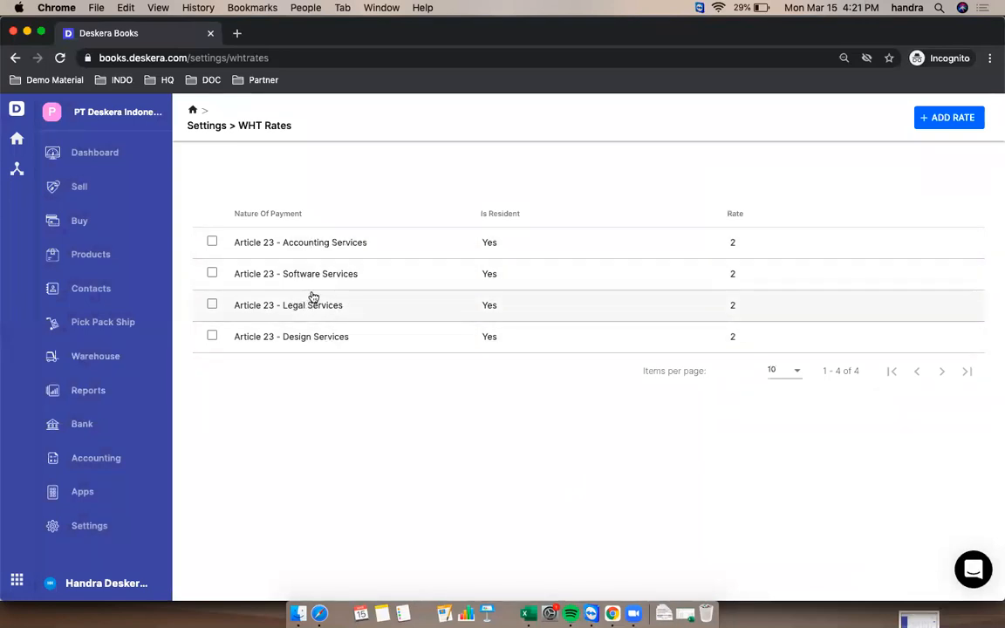
Open a new product form and examine its Nature Of Payment field in the general information
{"action": "left_click", "coordinate": [87, 260]}
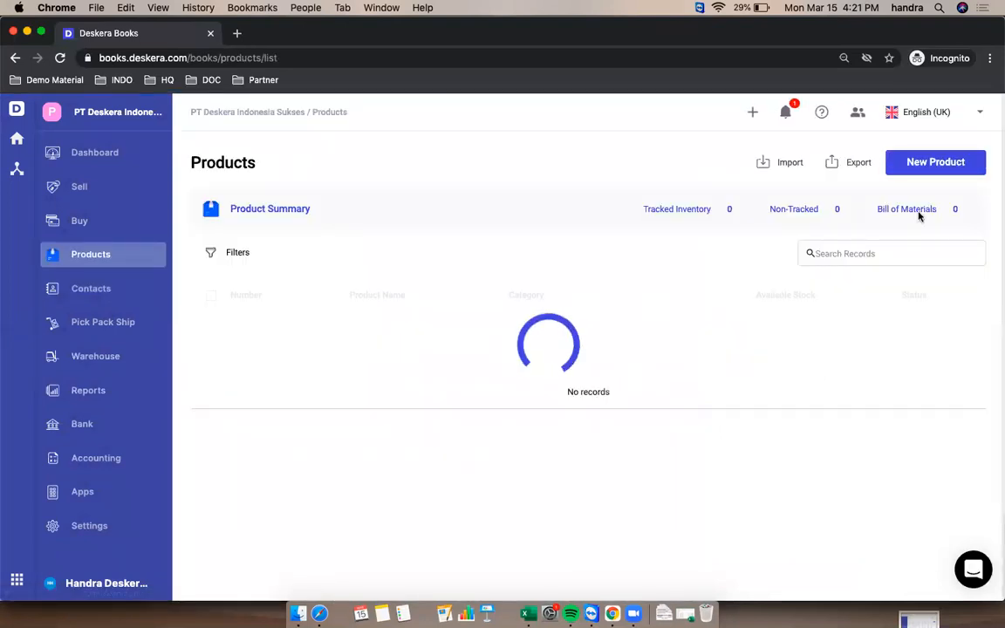
{"action": "left_click", "coordinate": [934, 166]}
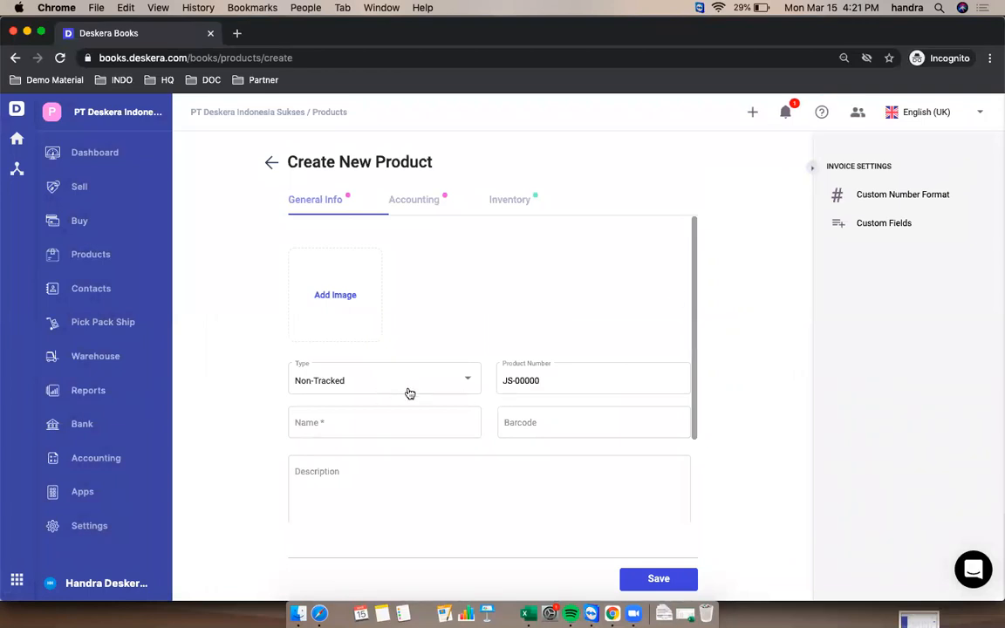
{"action": "scroll", "coordinate": [422, 390], "scroll_direction": "down", "scroll_amount": 3}
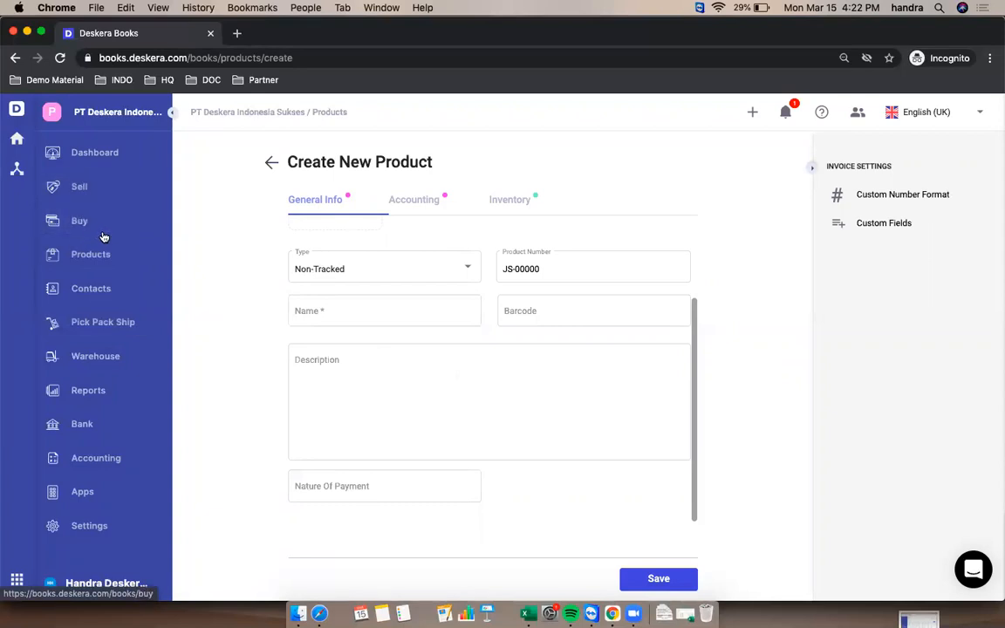
Find the contact PT Rikardo Sejahtera and open its accounting details for editing to check the tax fields and residential status
{"action": "left_click", "coordinate": [100, 294]}
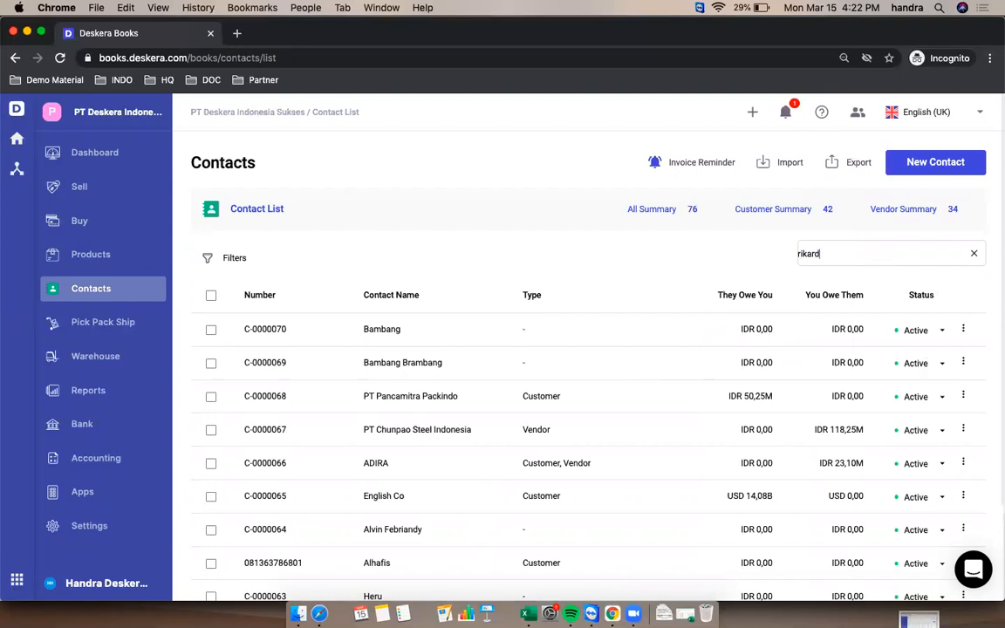
{"action": "type", "text": "do"}
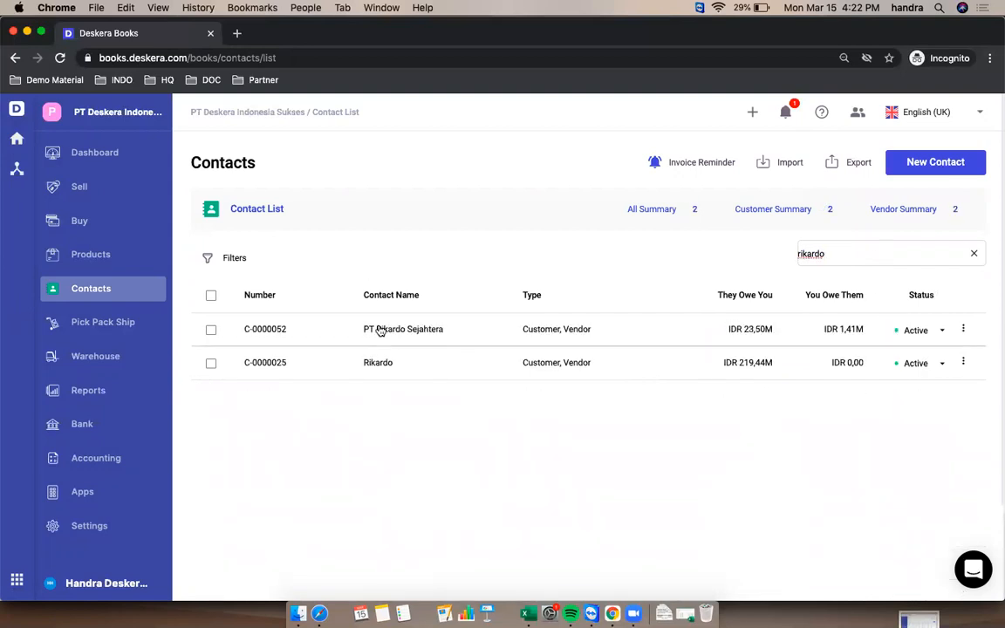
{"action": "left_click", "coordinate": [963, 329]}
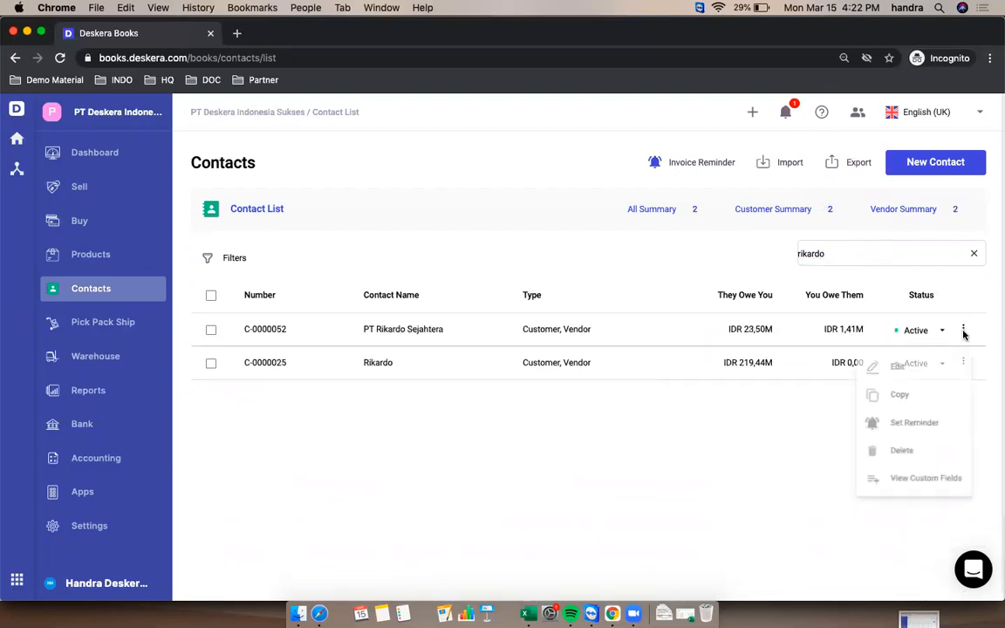
{"action": "left_click", "coordinate": [934, 368]}
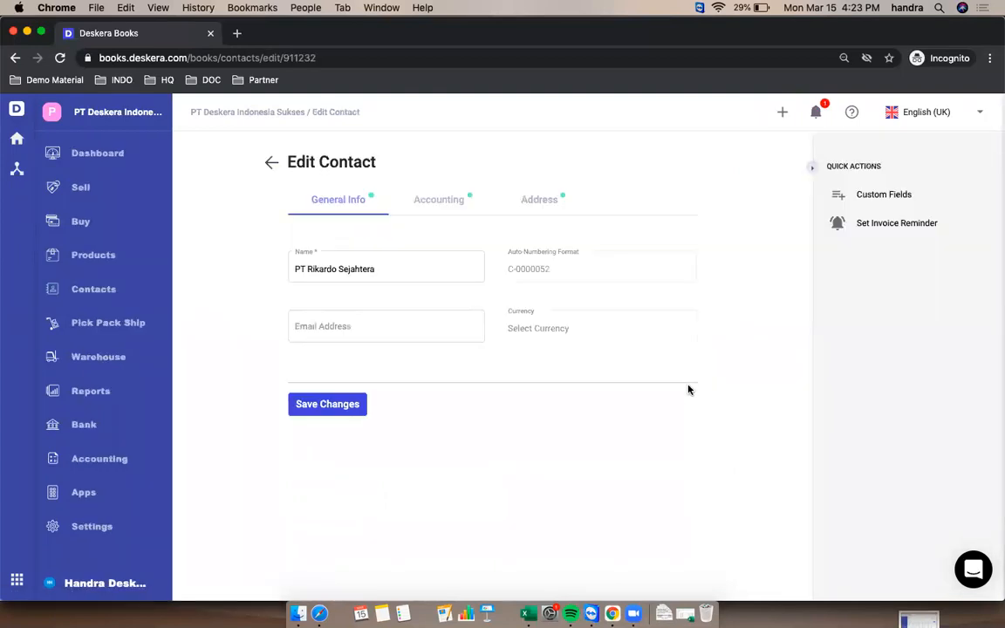
{"action": "left_click", "coordinate": [439, 203]}
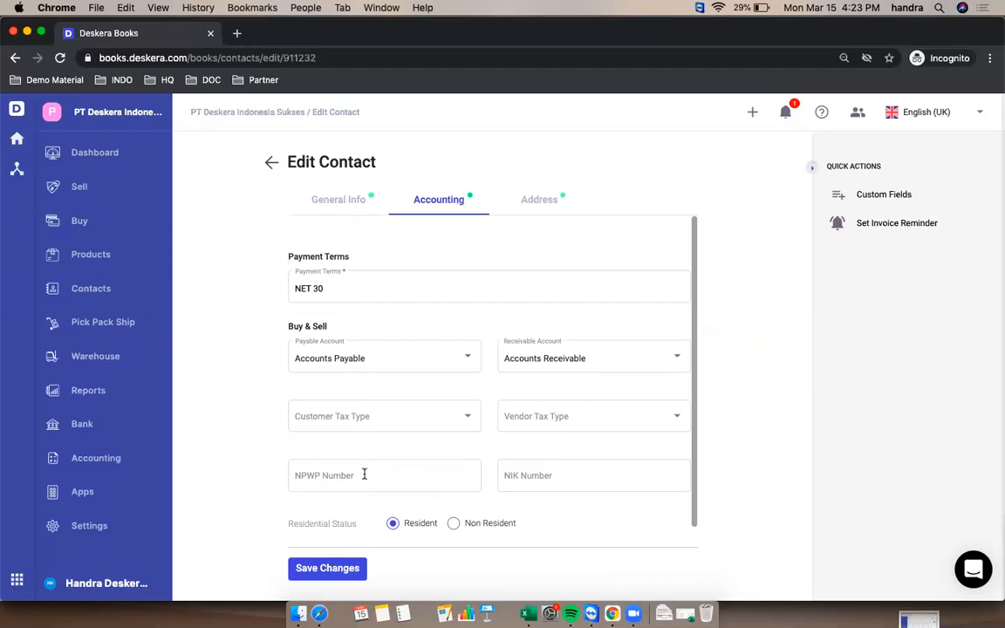
Return to the WHT rates settings and review the rate configured for each nature of payment
{"action": "left_click", "coordinate": [91, 227]}
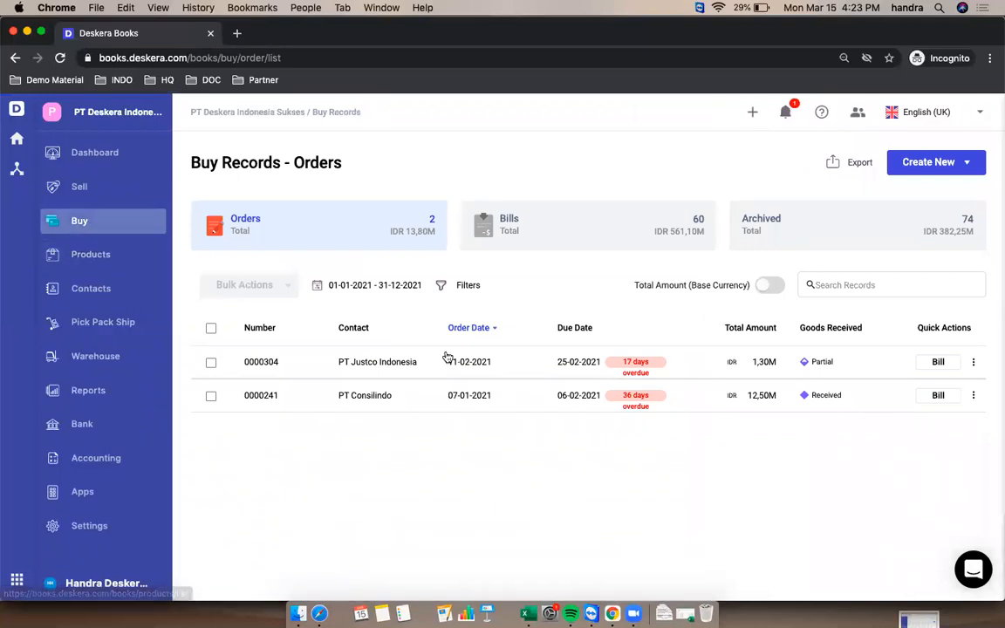
{"action": "left_click", "coordinate": [117, 529]}
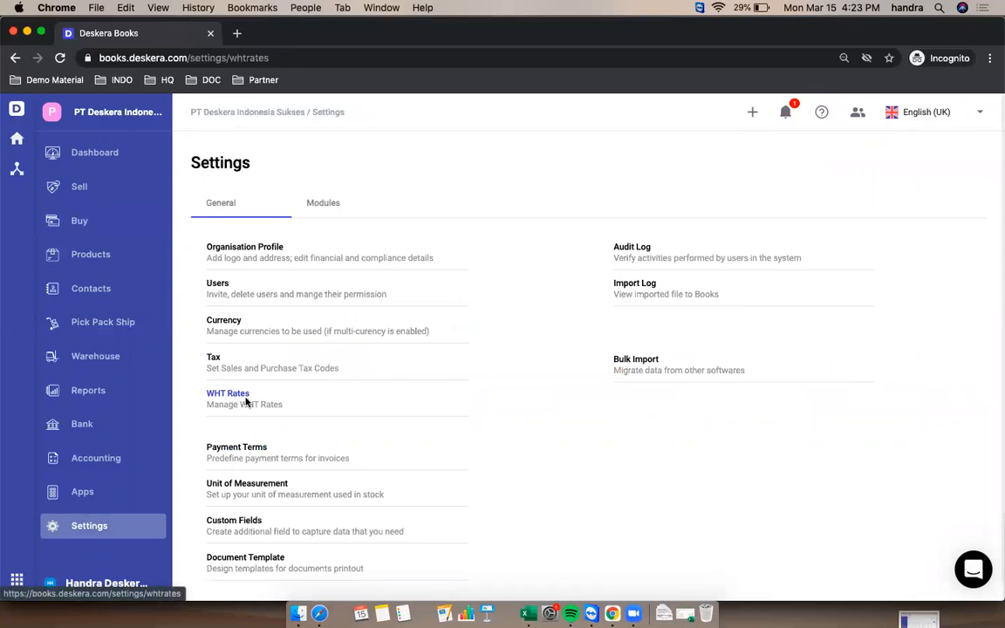
{"action": "left_click", "coordinate": [232, 397]}
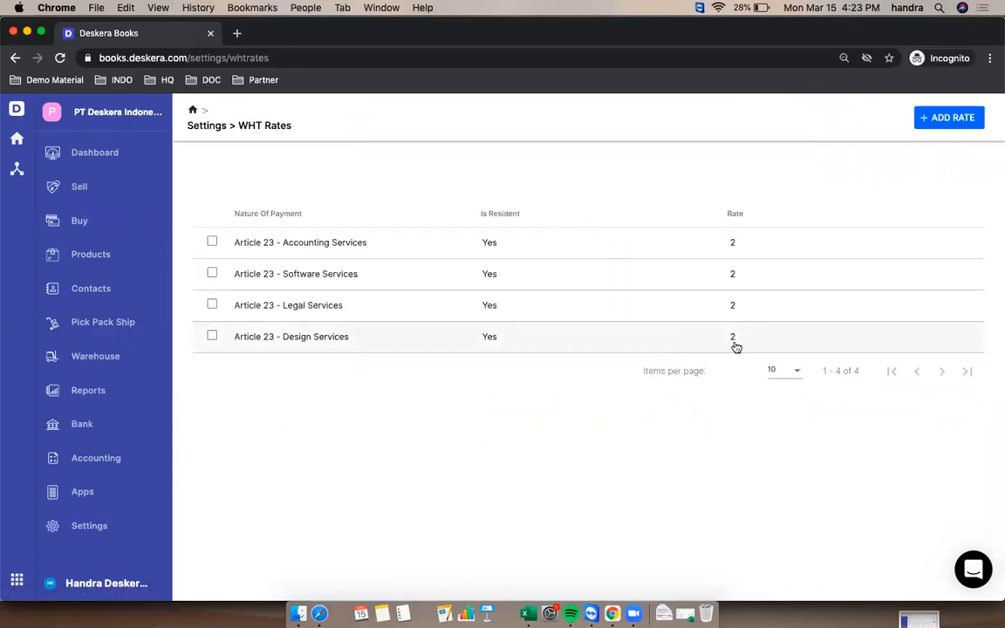
Open the product Jasa Desain for editing and check which nature of payment is assigned to it
{"action": "left_click", "coordinate": [87, 260]}
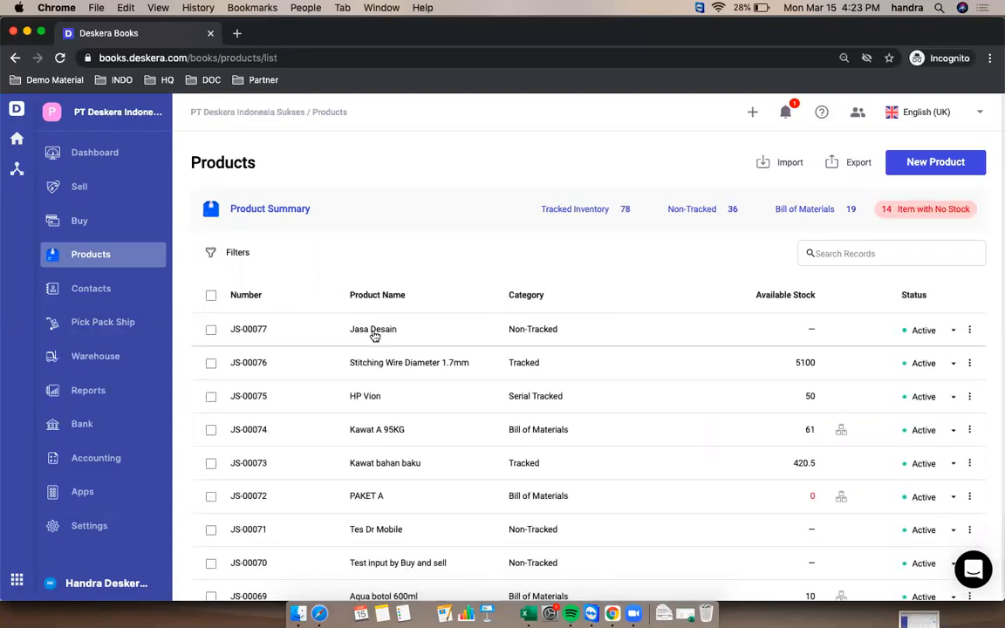
{"action": "left_click", "coordinate": [970, 331]}
{"action": "left_click", "coordinate": [931, 370]}
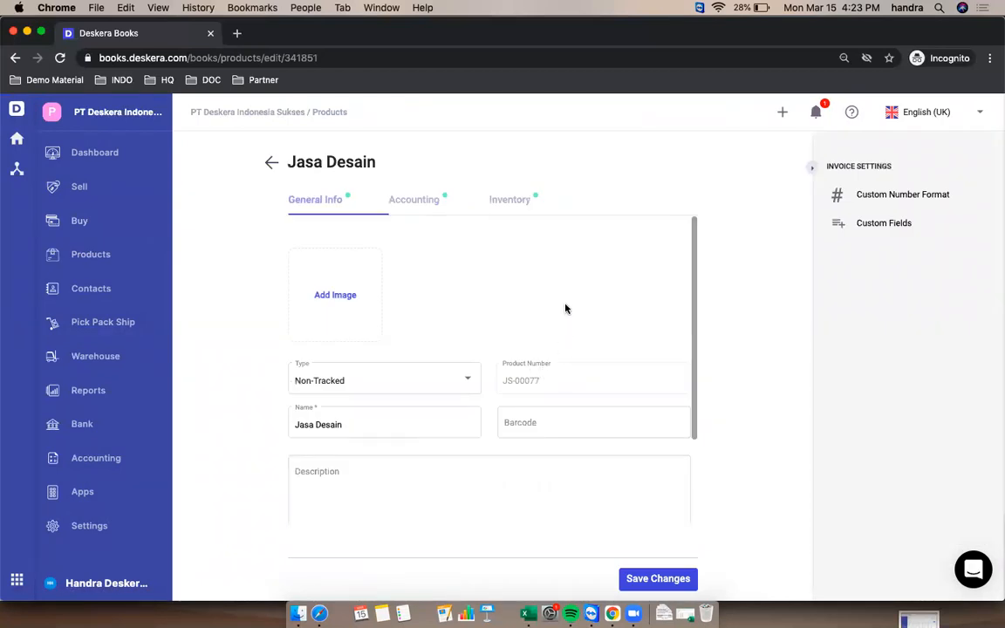
{"action": "scroll", "coordinate": [565, 309], "scroll_direction": "down", "scroll_amount": 3}
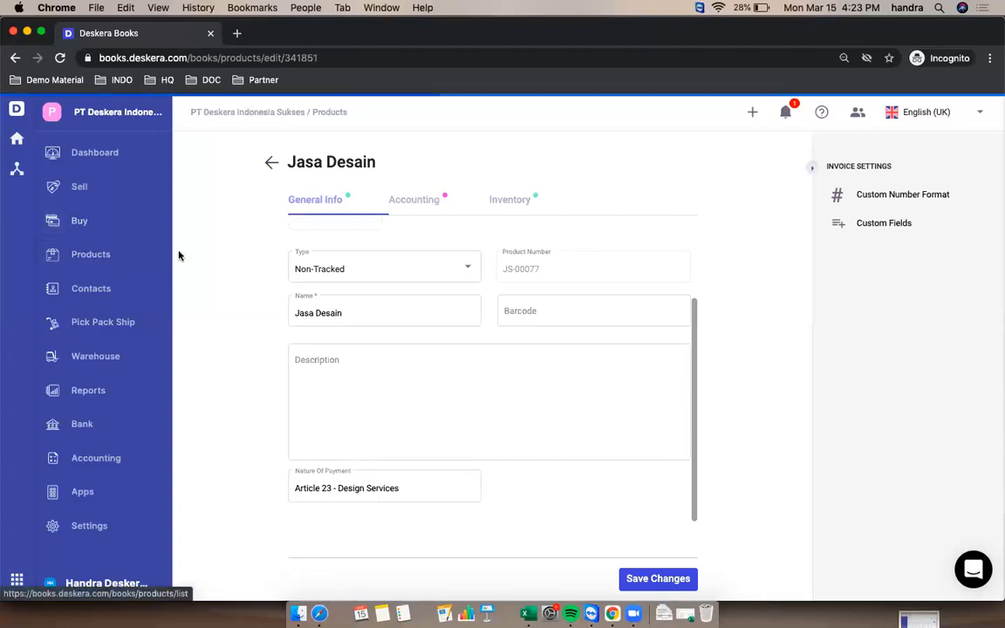
Create a new purchase bill and set its contact to PT Rikardo Sejahtera
{"action": "left_click", "coordinate": [81, 223]}
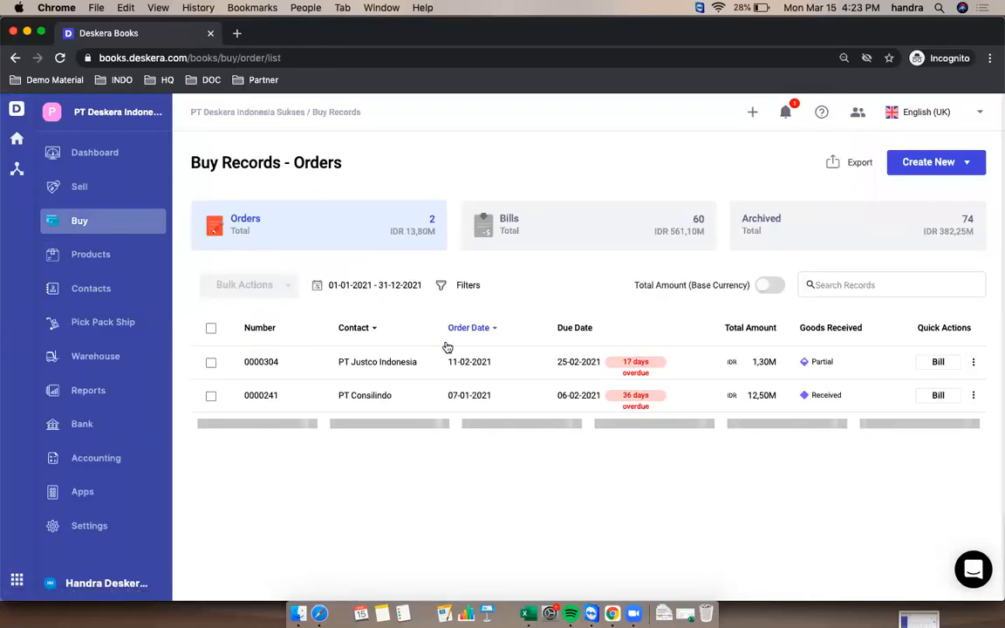
{"action": "left_click", "coordinate": [962, 164]}
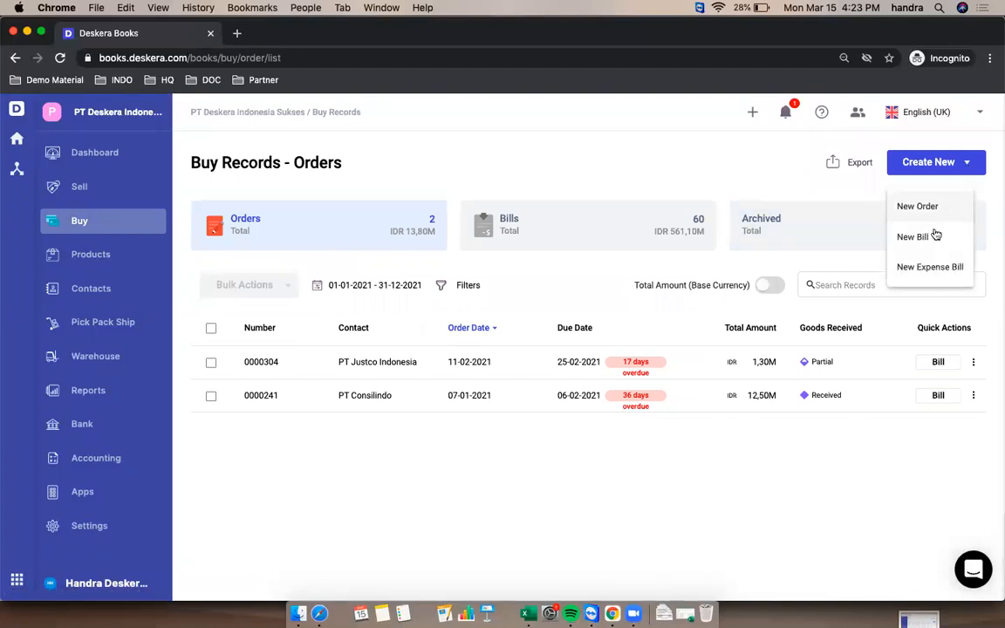
{"action": "left_click", "coordinate": [925, 235]}
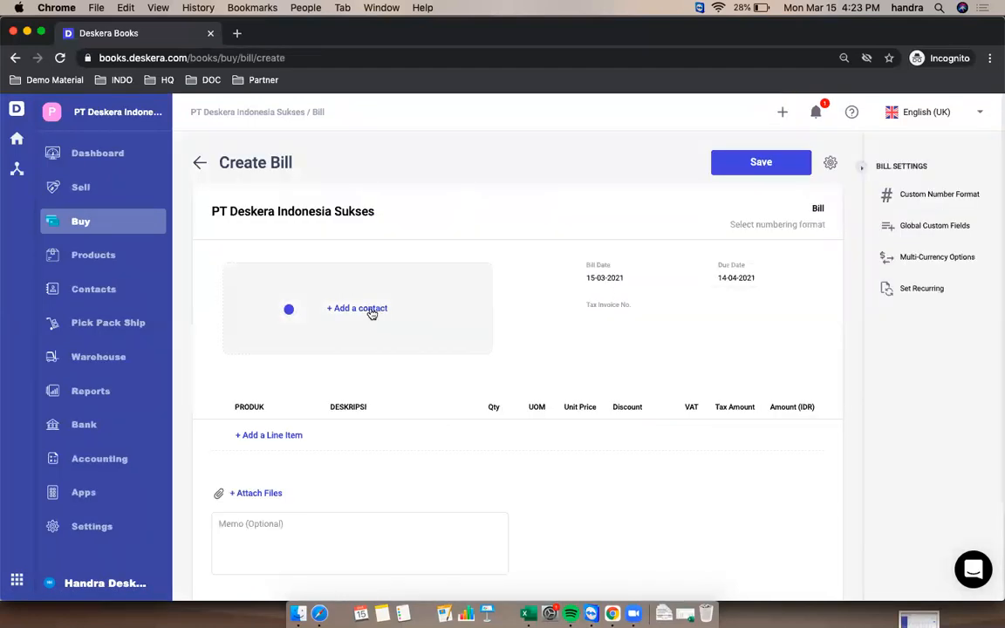
{"action": "left_click", "coordinate": [373, 310]}
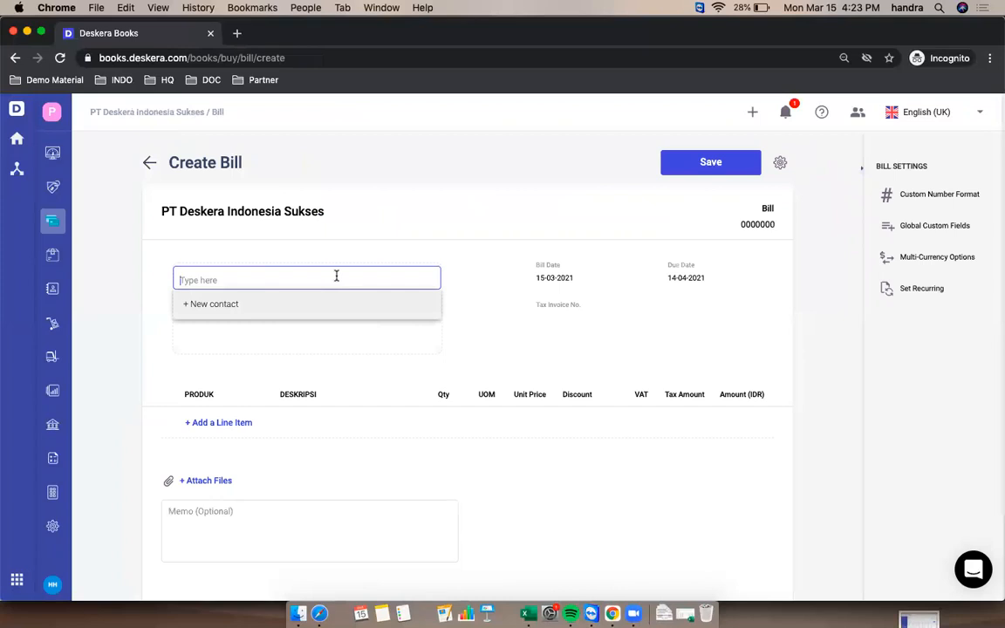
{"action": "type", "text": "pt rika"}
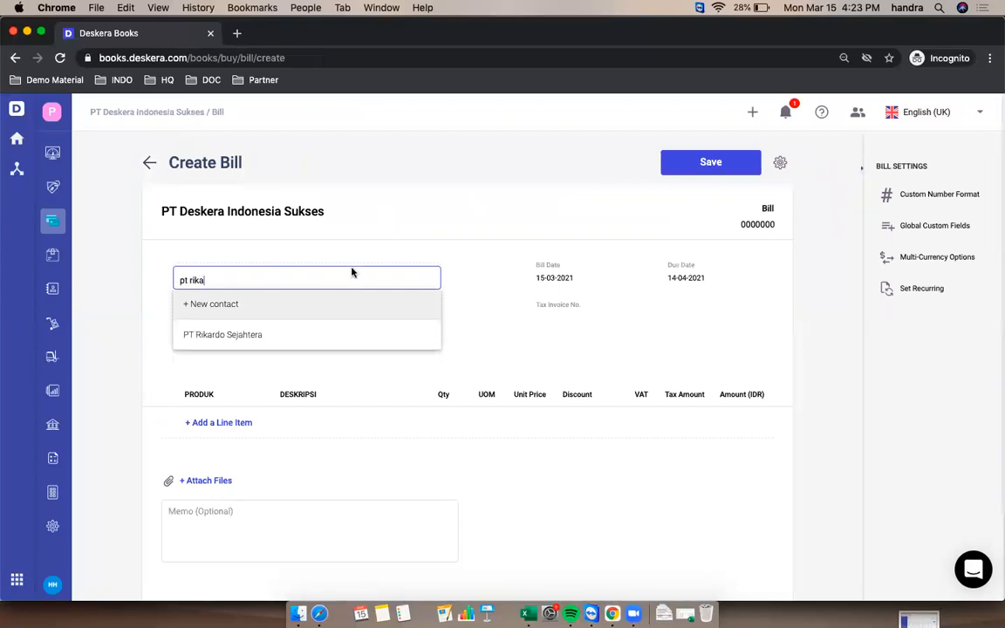
{"action": "left_click", "coordinate": [314, 339]}
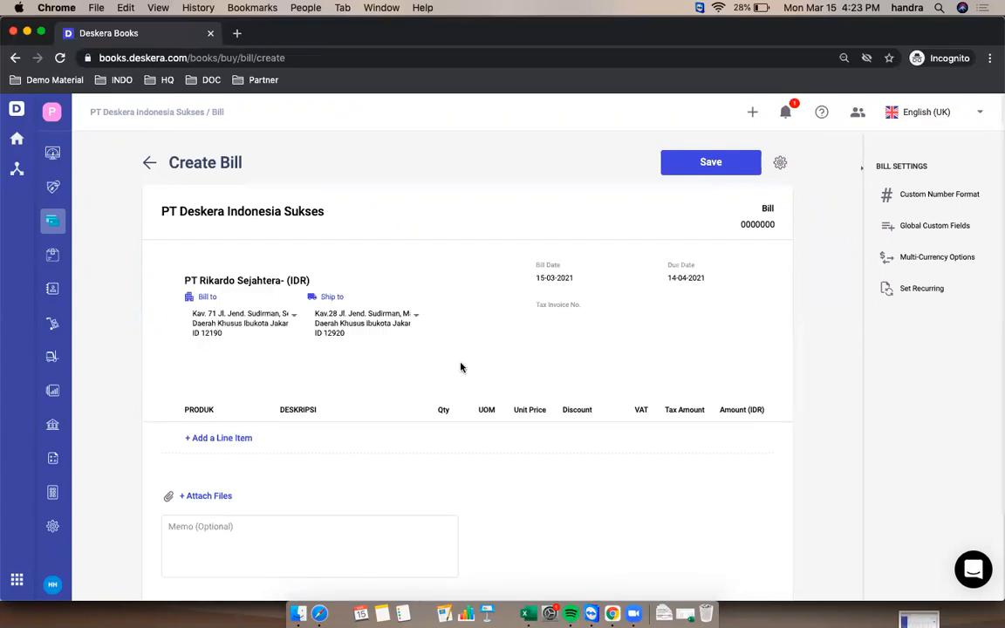
Add a Jasa Desain line item with a unit price of 100.000 to the bill and save it
{"action": "left_click", "coordinate": [225, 438]}
{"action": "left_click", "coordinate": [237, 434]}
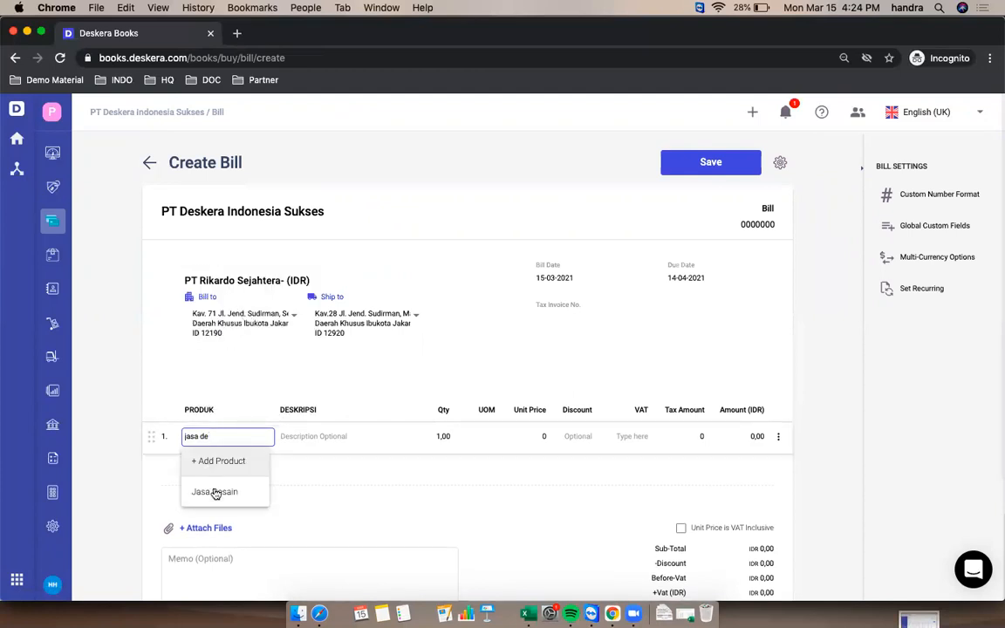
{"action": "left_click", "coordinate": [214, 492]}
{"action": "left_click", "coordinate": [536, 436]}
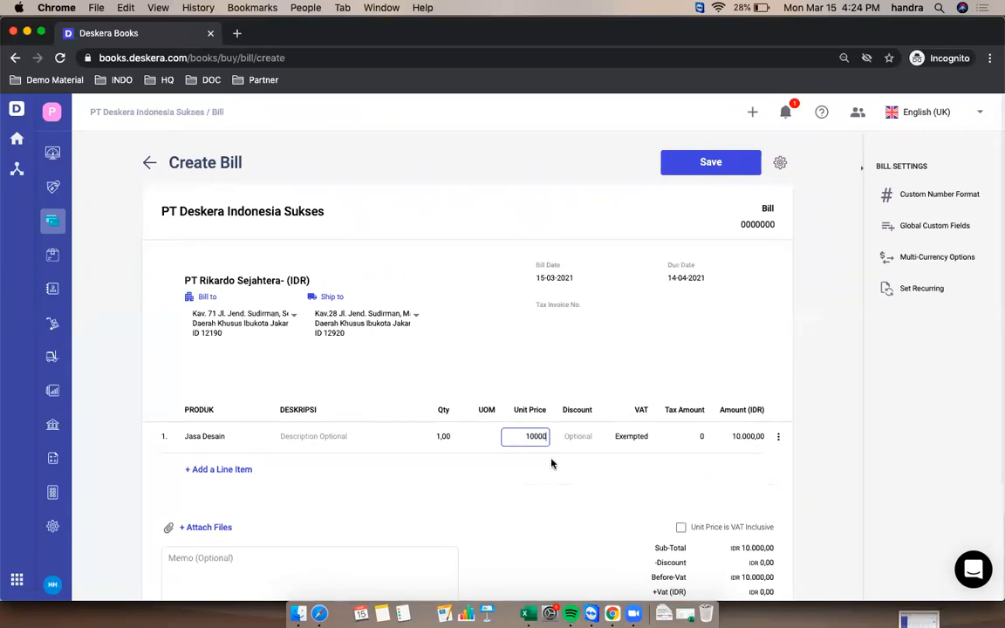
{"action": "type", "text": "0"}
{"action": "left_click", "coordinate": [591, 495]}
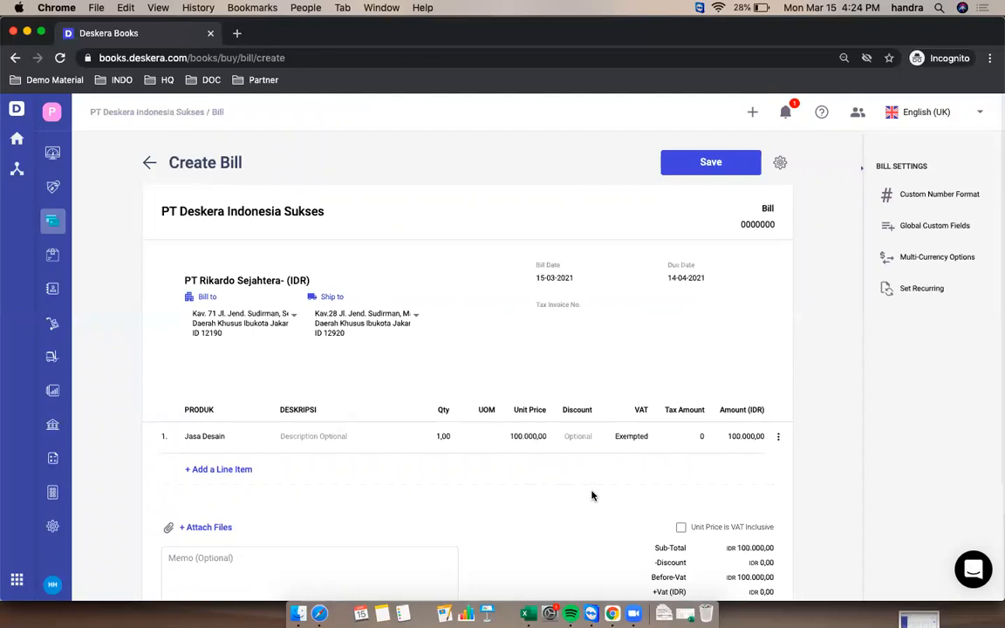
{"action": "left_click", "coordinate": [726, 168]}
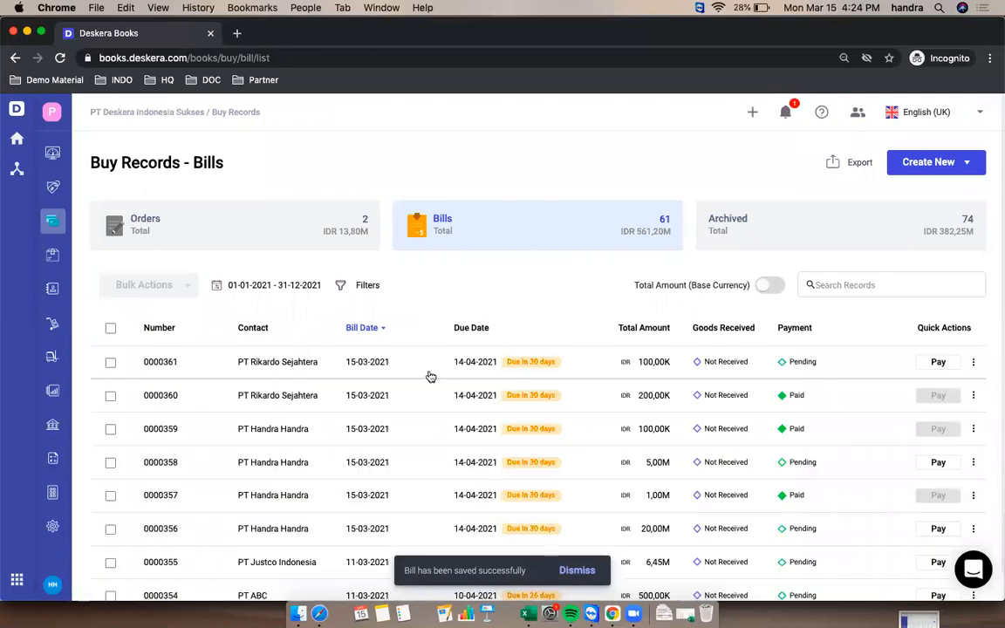
Start a payment for the newest PT Rikardo Sejahtera bill with payment type Bank Transfer and WHT marked as applicable
{"action": "left_click", "coordinate": [938, 362]}
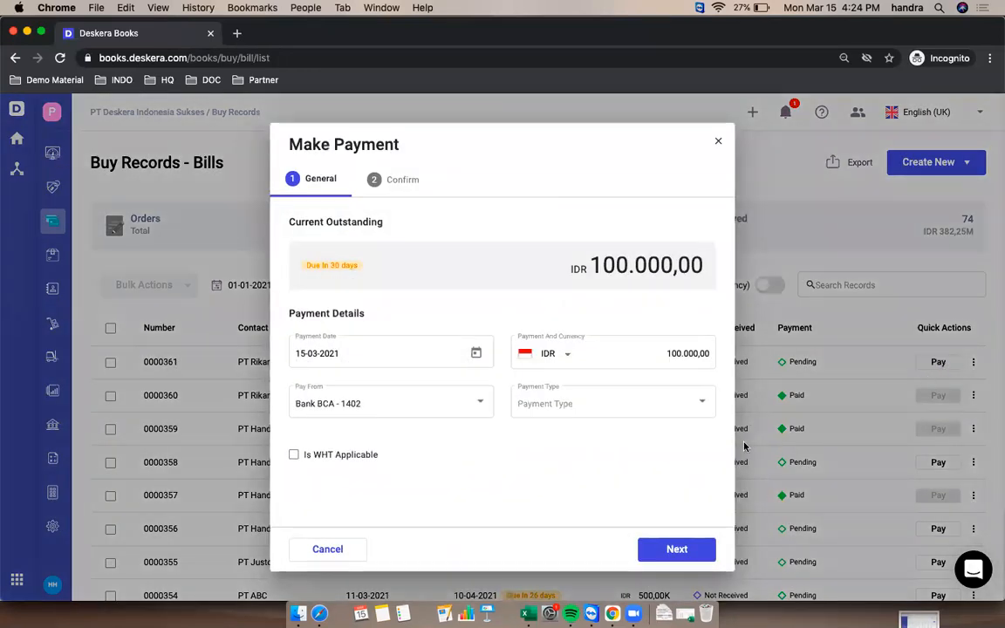
{"action": "left_click", "coordinate": [664, 406]}
{"action": "left_click", "coordinate": [544, 430]}
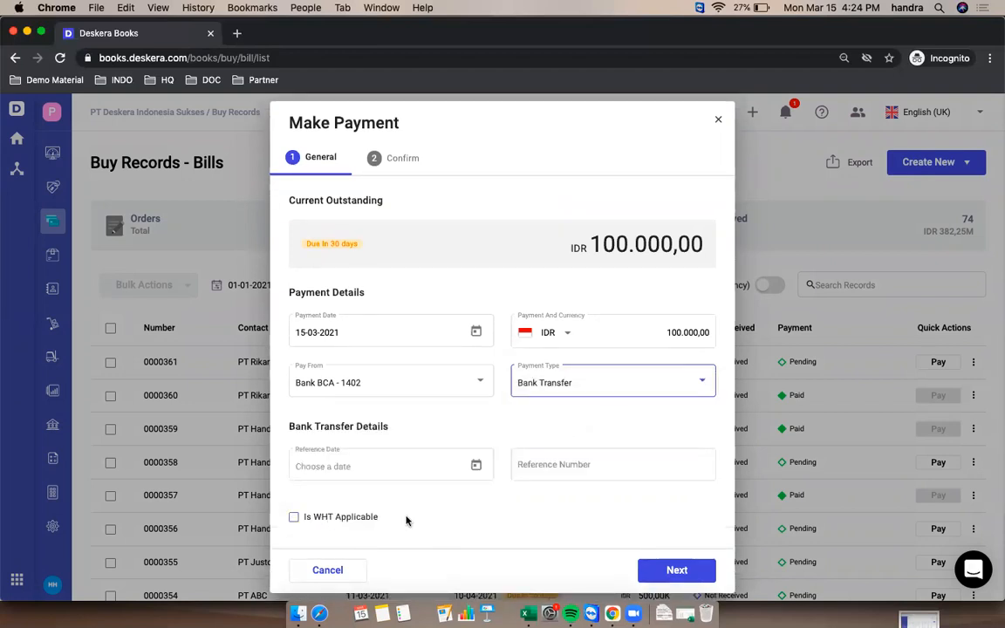
{"action": "left_click", "coordinate": [293, 518]}
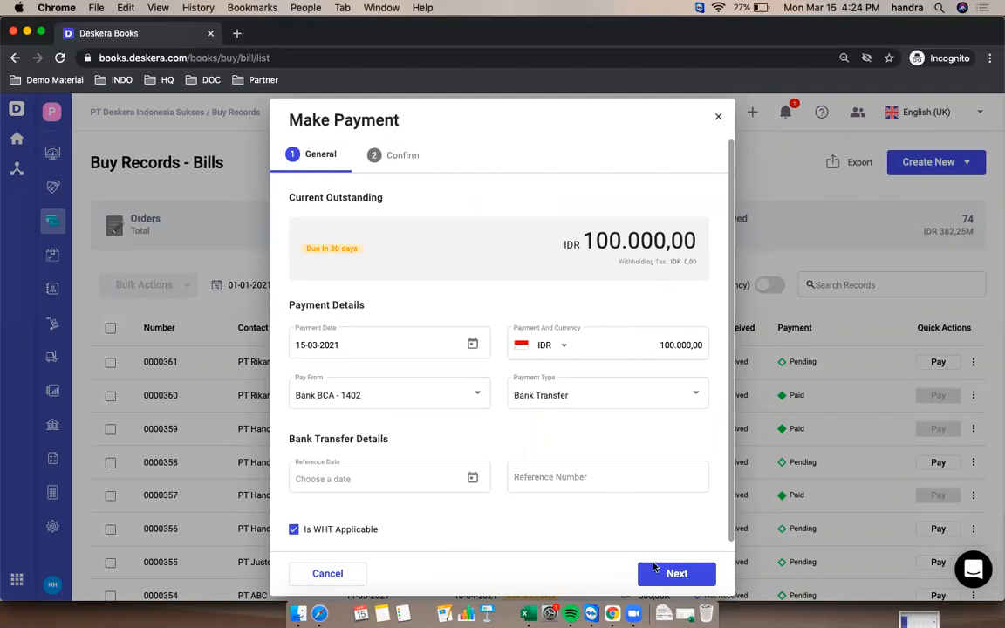
Complete the bill payment with reference date 15-03-2021 and reference number 2342, then close the payment record
{"action": "left_click", "coordinate": [677, 576]}
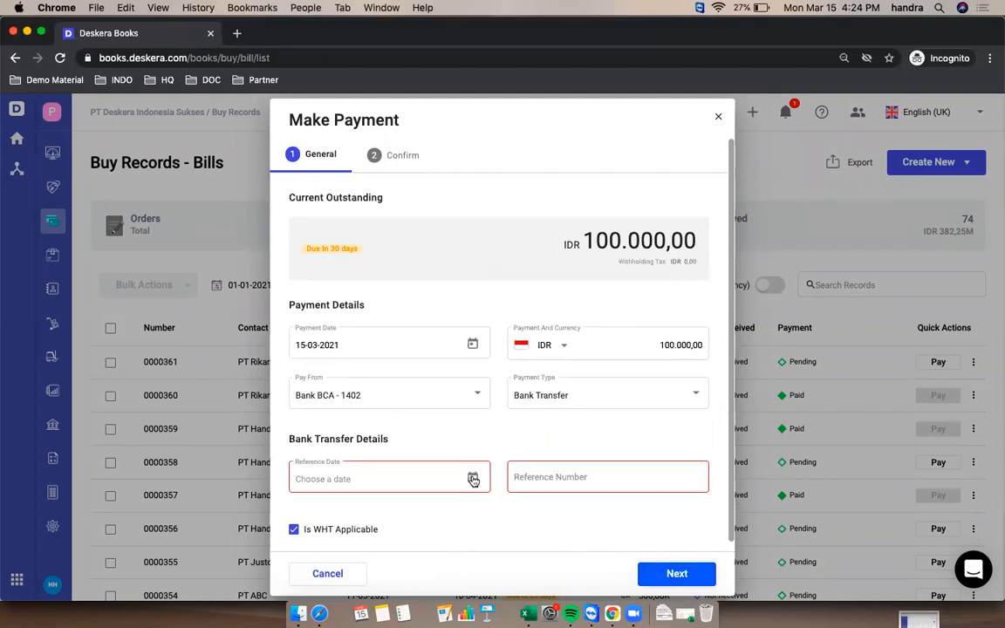
{"action": "left_click", "coordinate": [473, 480]}
{"action": "left_click", "coordinate": [332, 388]}
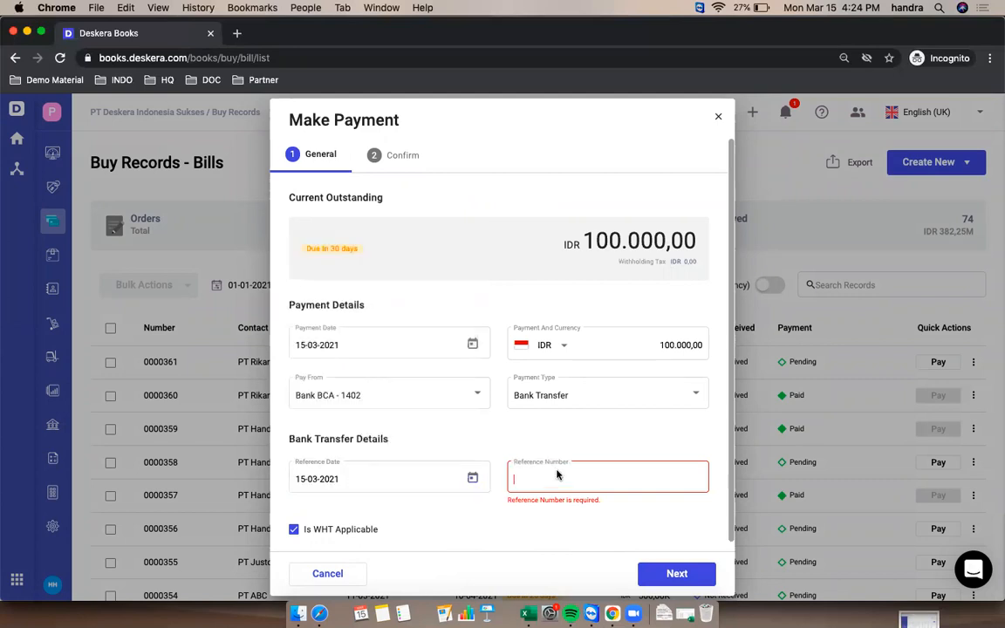
{"action": "type", "text": "2342"}
{"action": "left_click", "coordinate": [695, 573]}
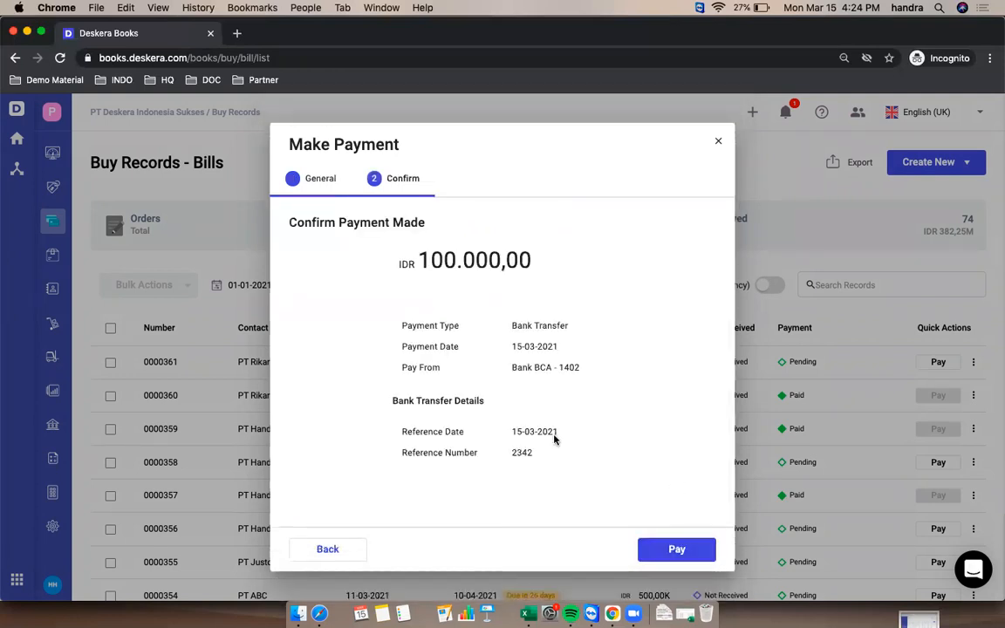
{"action": "left_click", "coordinate": [664, 553]}
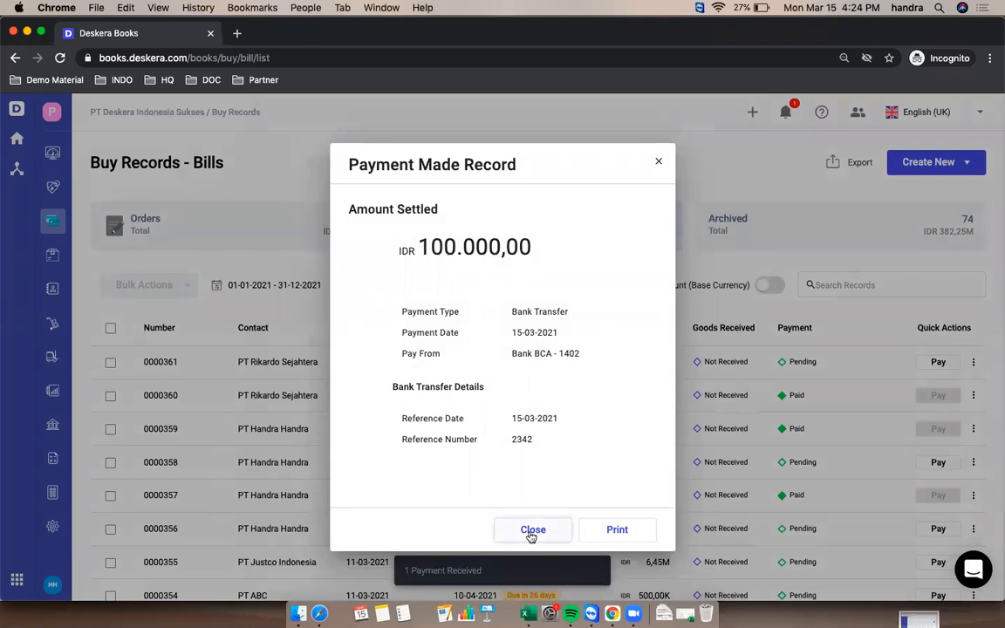
{"action": "left_click", "coordinate": [533, 530]}
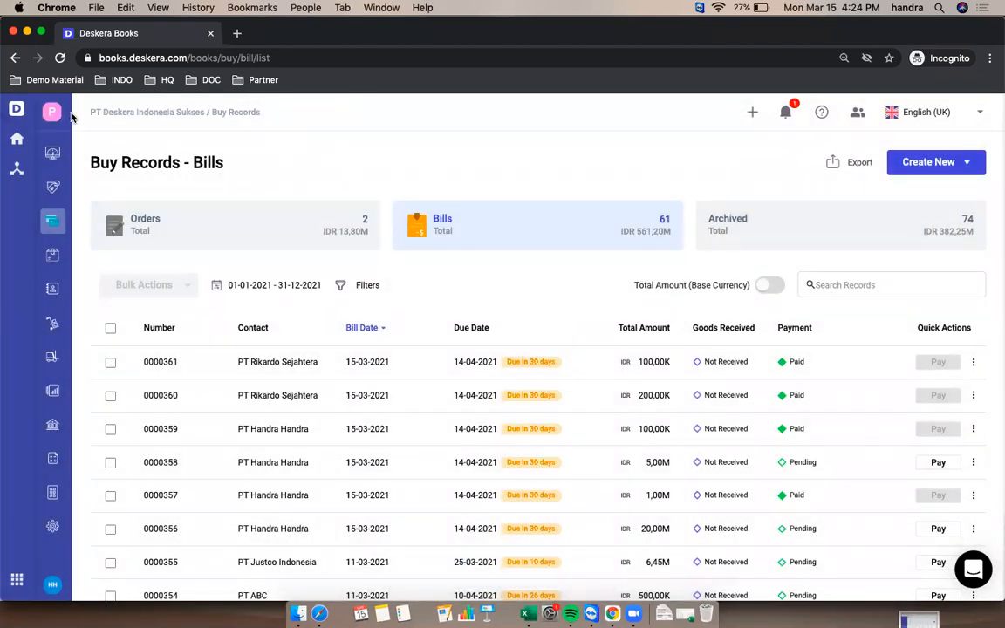
Open the journal entries and examine the WHT Payable line of the newest Make Payment entry
{"action": "left_click", "coordinate": [53, 463]}
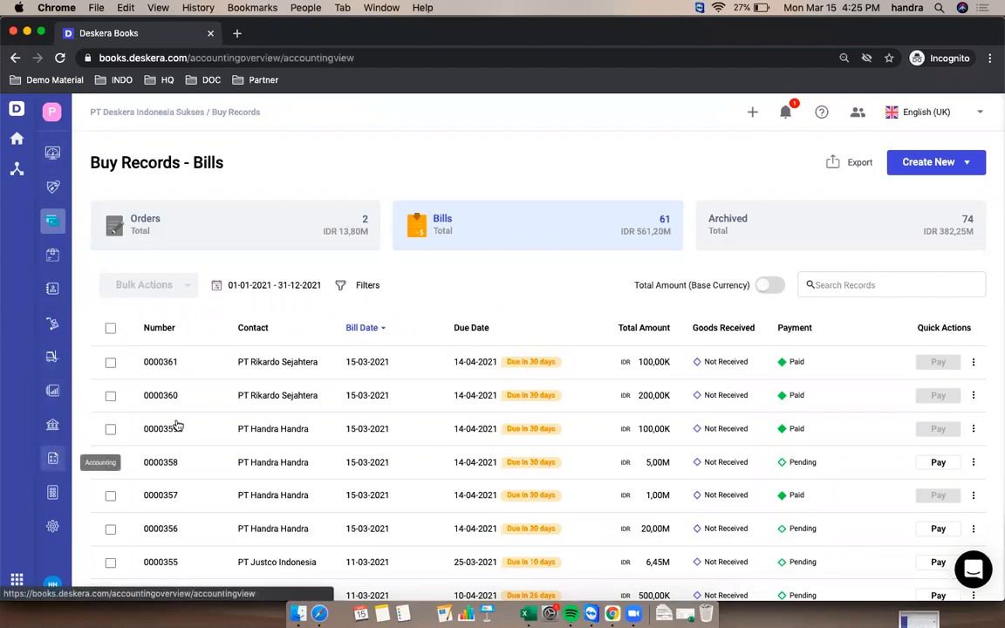
{"action": "left_click", "coordinate": [449, 237]}
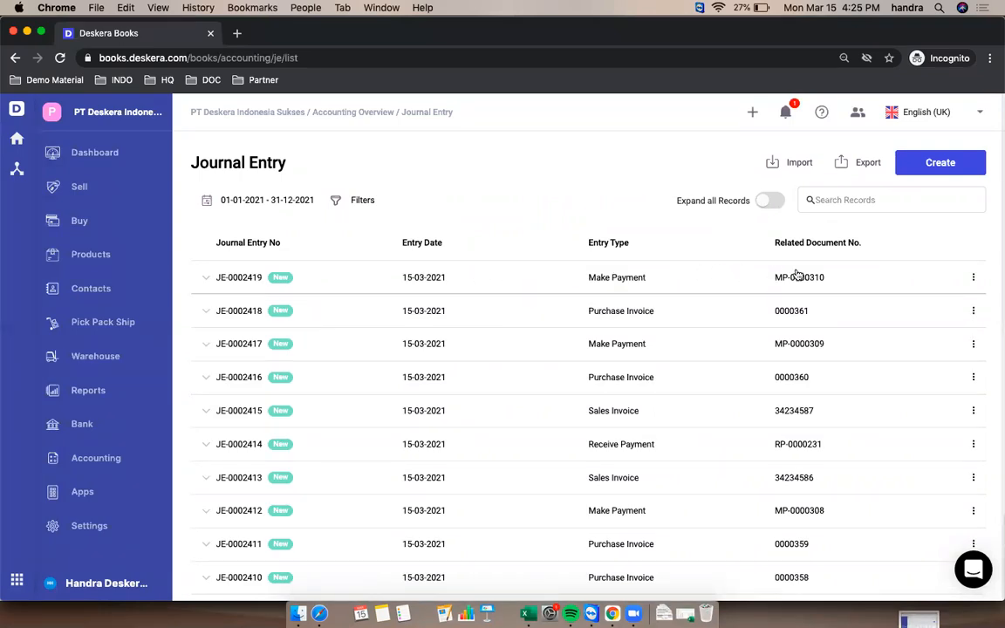
{"action": "left_click", "coordinate": [206, 279]}
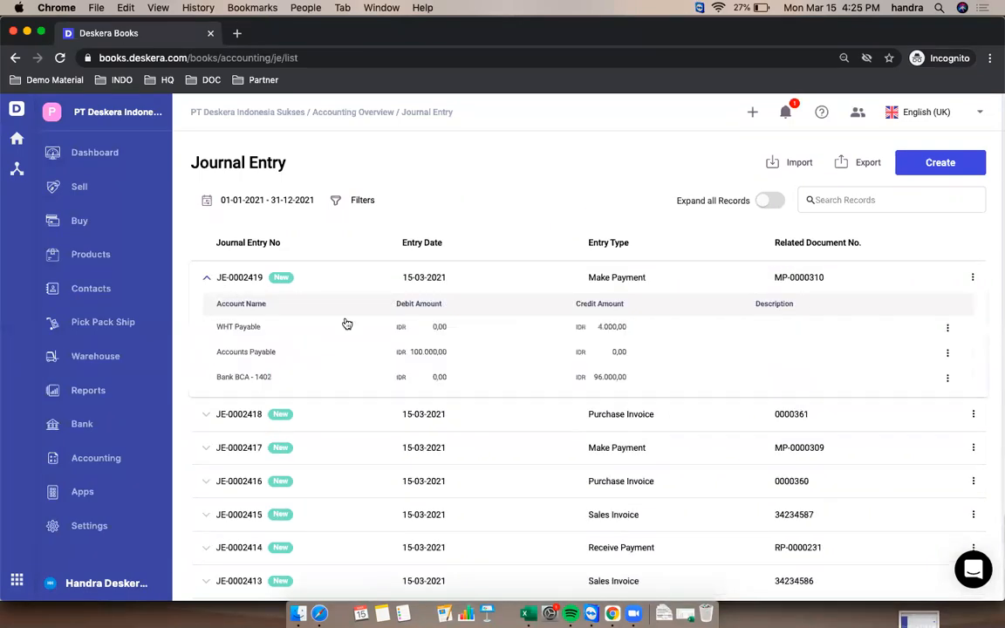
{"action": "left_click_drag", "start_coordinate": [635, 330], "coordinate": [597, 329]}
Create a new sales invoice and set its contact to PT Handra Handra
{"action": "left_click", "coordinate": [88, 197]}
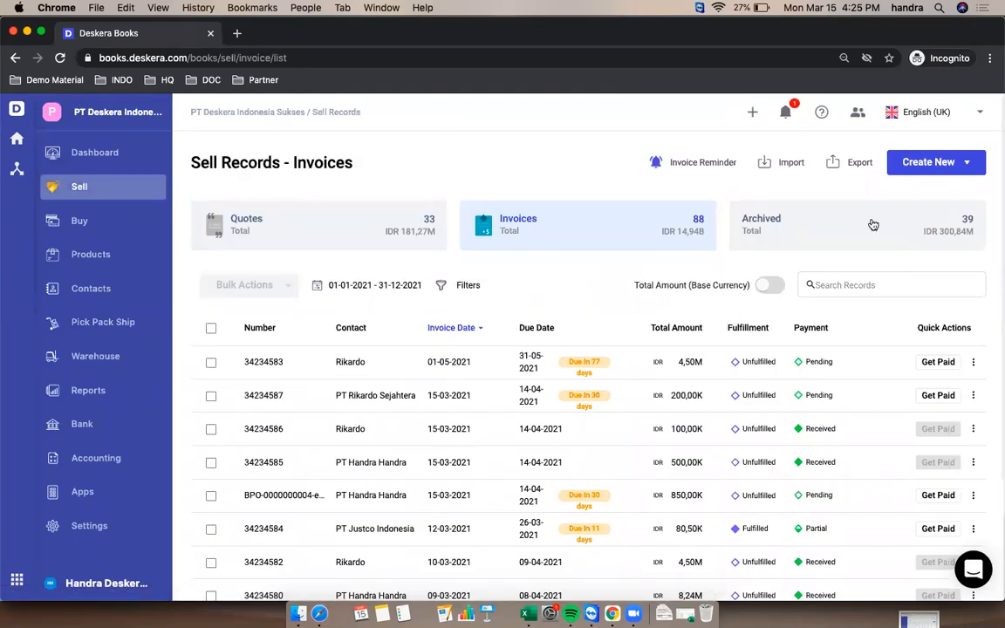
{"action": "left_click", "coordinate": [970, 166]}
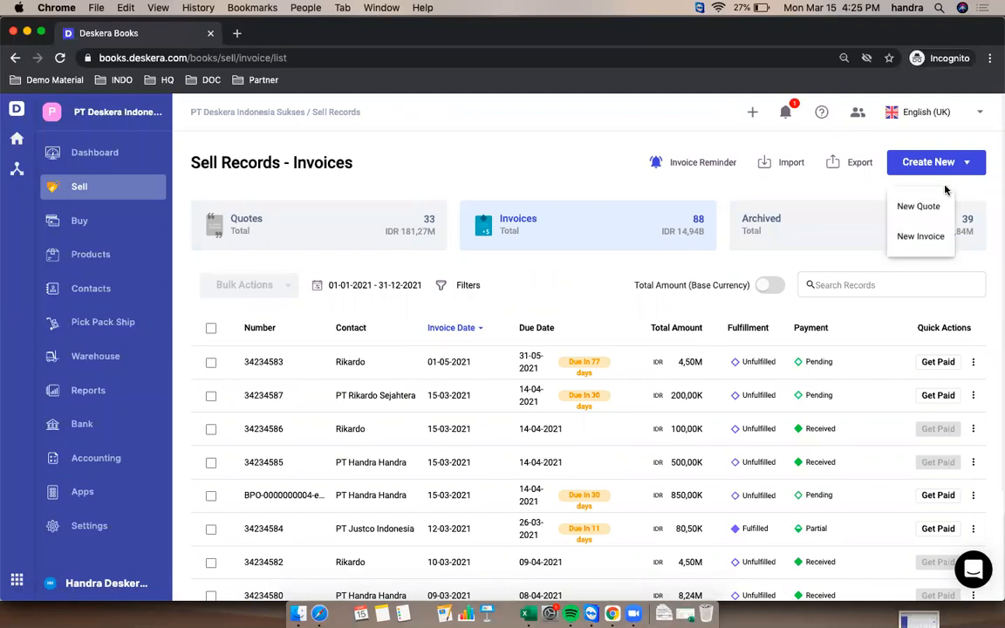
{"action": "left_click", "coordinate": [926, 239]}
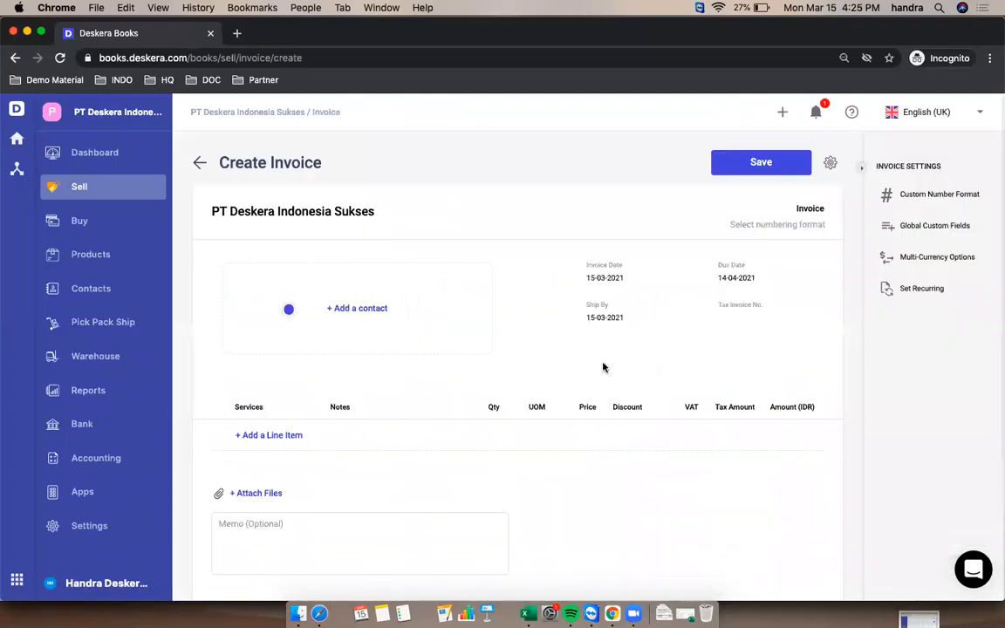
{"action": "left_click", "coordinate": [314, 310]}
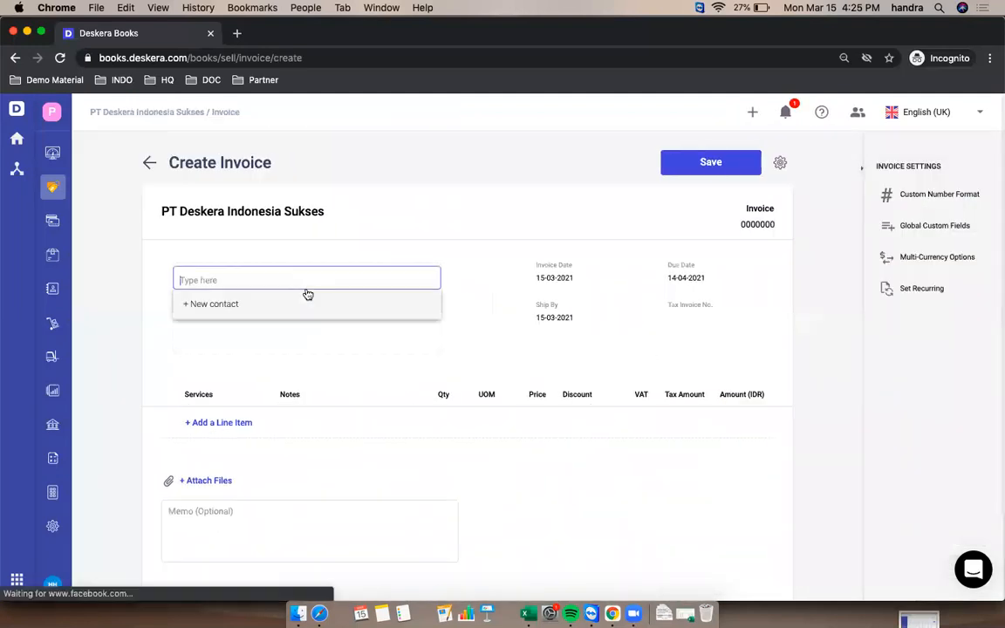
{"action": "type", "text": "pt handra"}
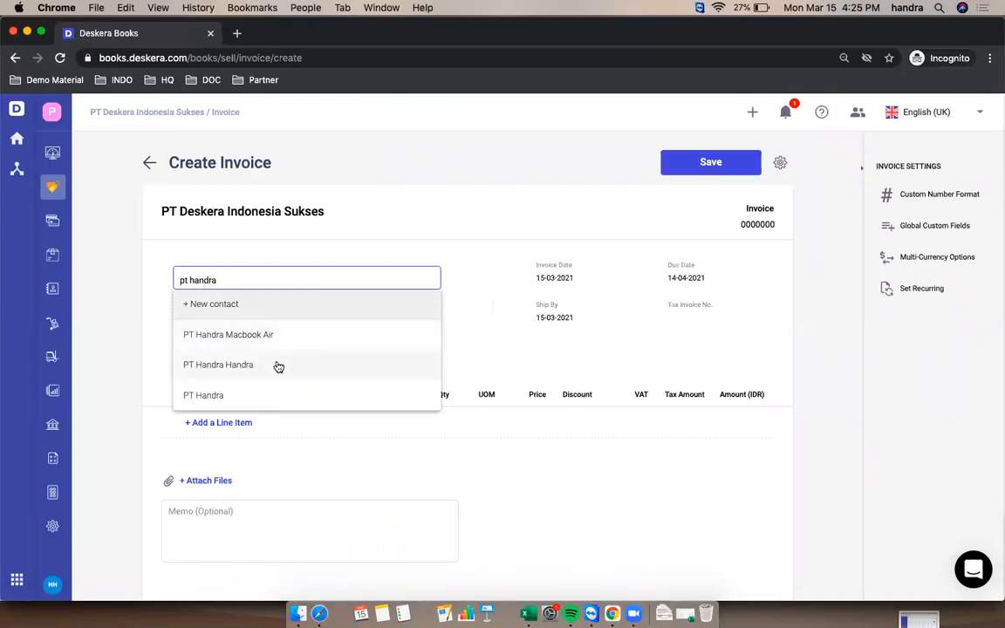
{"action": "left_click", "coordinate": [279, 364]}
Add a Jasa Desain line item with a unit price of 500.000 to the invoice and save it
{"action": "left_click", "coordinate": [245, 434]}
{"action": "left_click", "coordinate": [230, 427]}
{"action": "type", "text": "asa"}
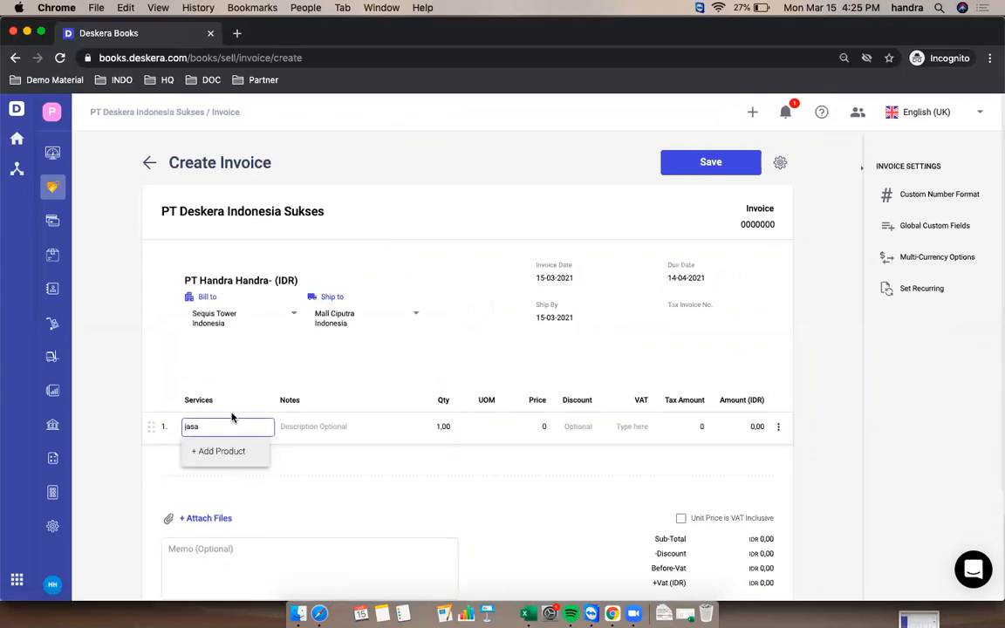
{"action": "type", "text": " Desa"}
{"action": "left_click", "coordinate": [263, 482]}
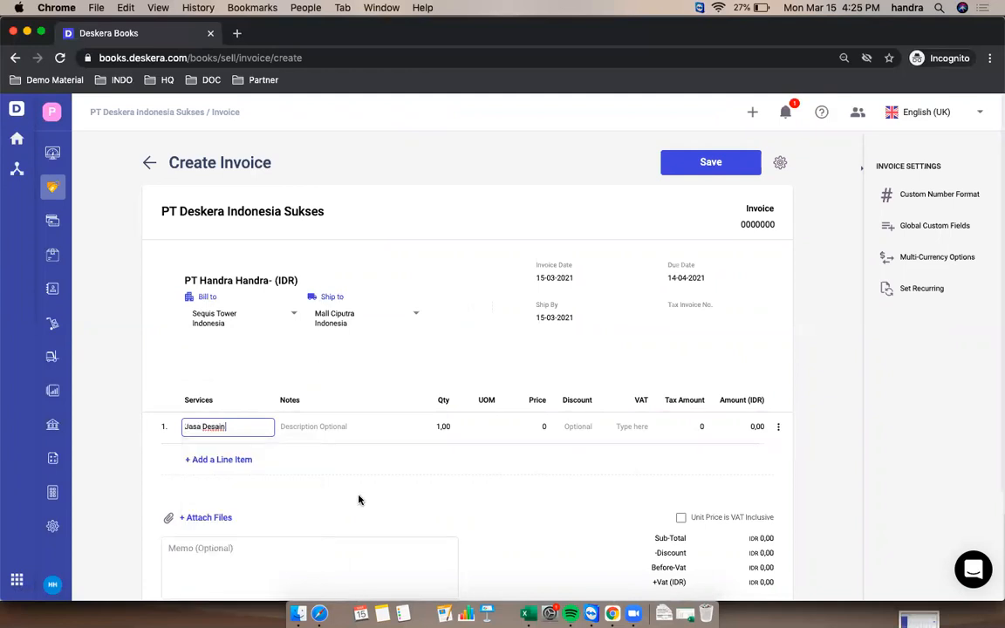
{"action": "left_click", "coordinate": [541, 426]}
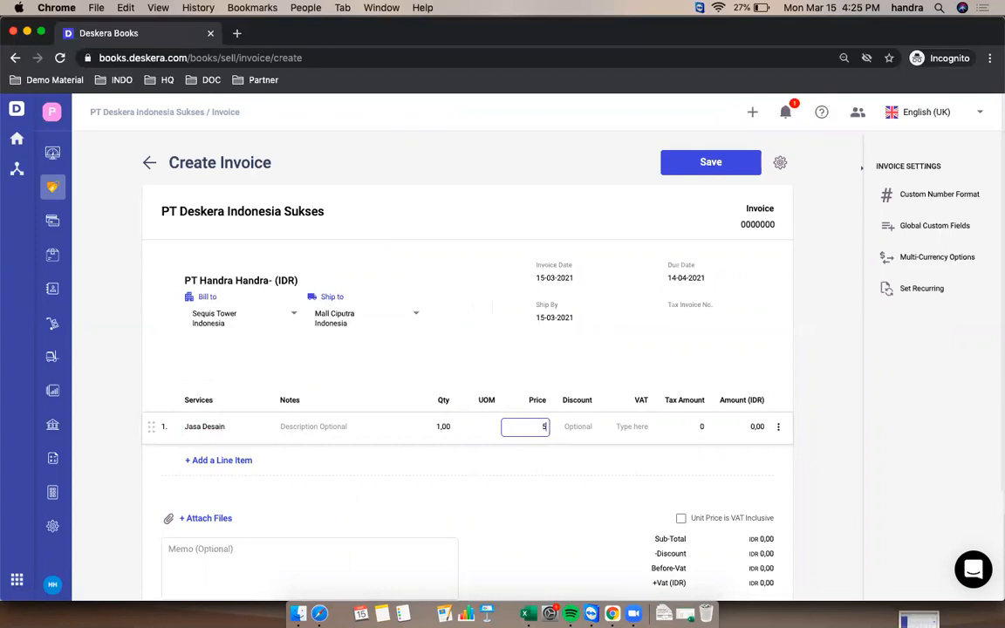
{"action": "type", "text": "500.000"}
{"action": "left_click", "coordinate": [547, 493]}
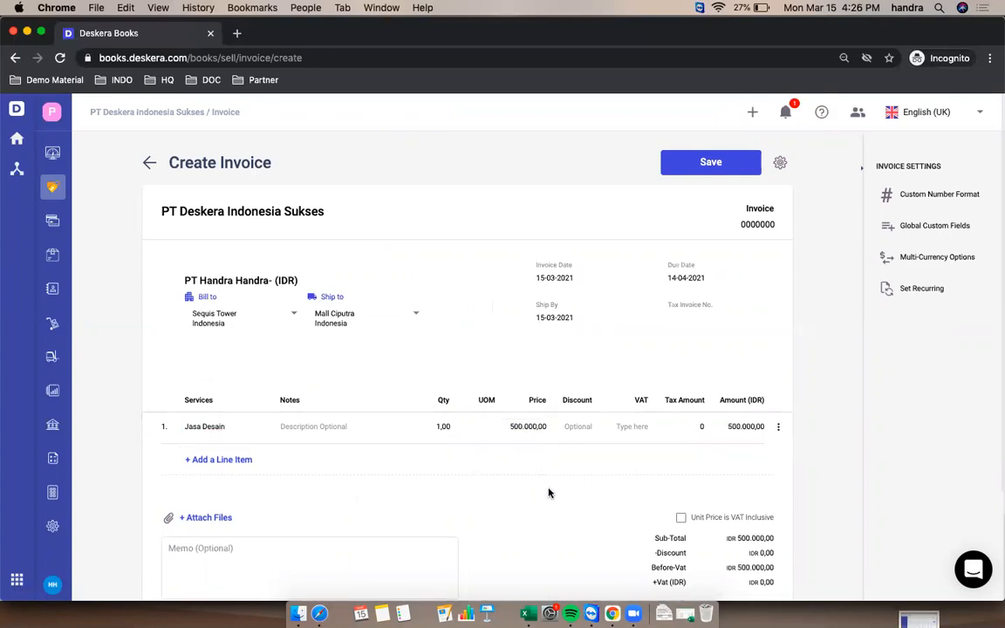
{"action": "scroll", "coordinate": [663, 477], "scroll_direction": "down", "scroll_amount": 4}
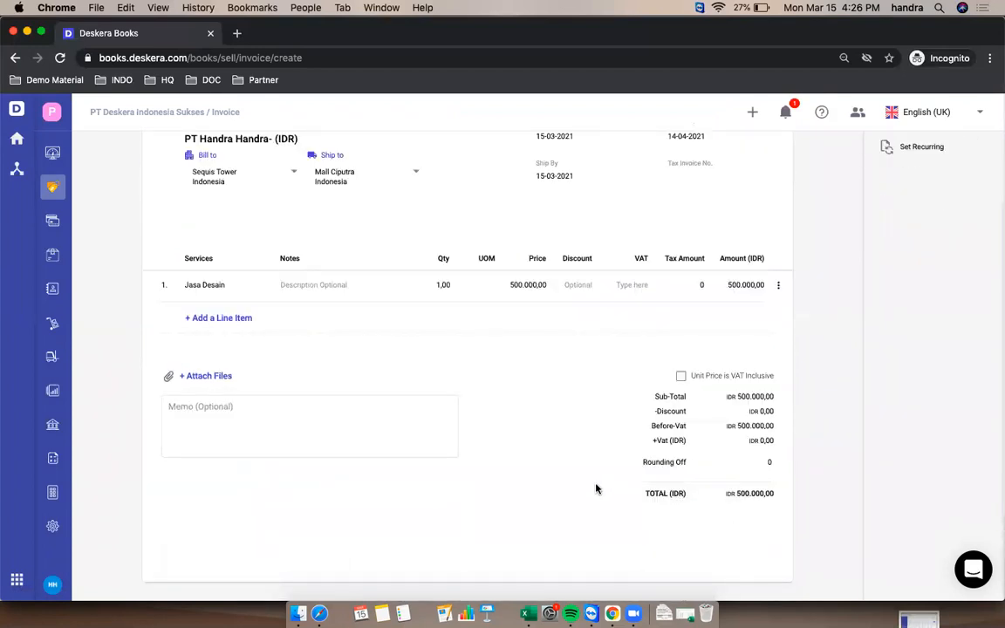
{"action": "scroll", "coordinate": [602, 423], "scroll_direction": "up", "scroll_amount": 4}
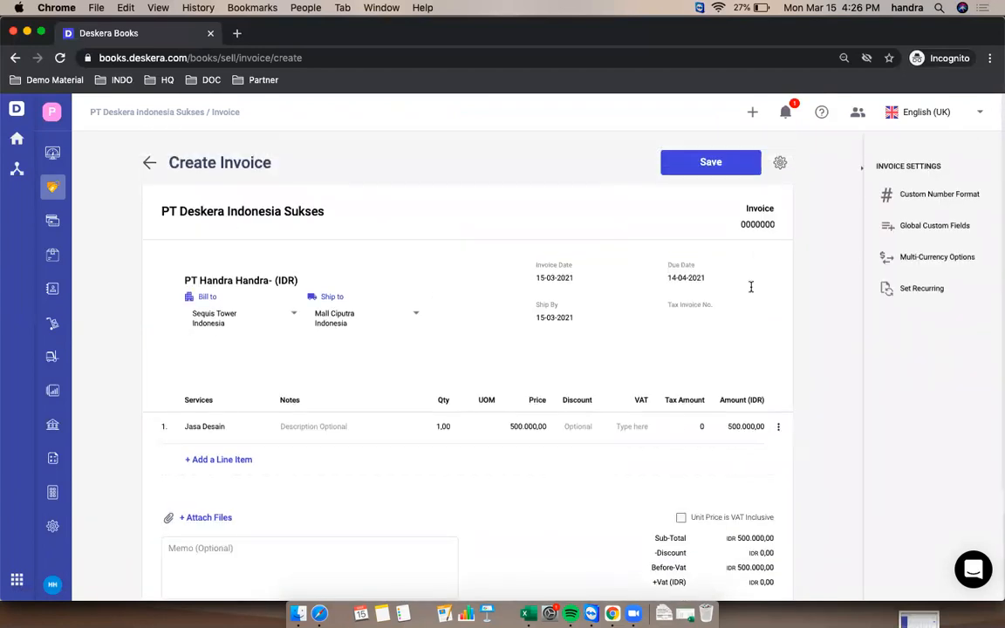
{"action": "left_click", "coordinate": [702, 165]}
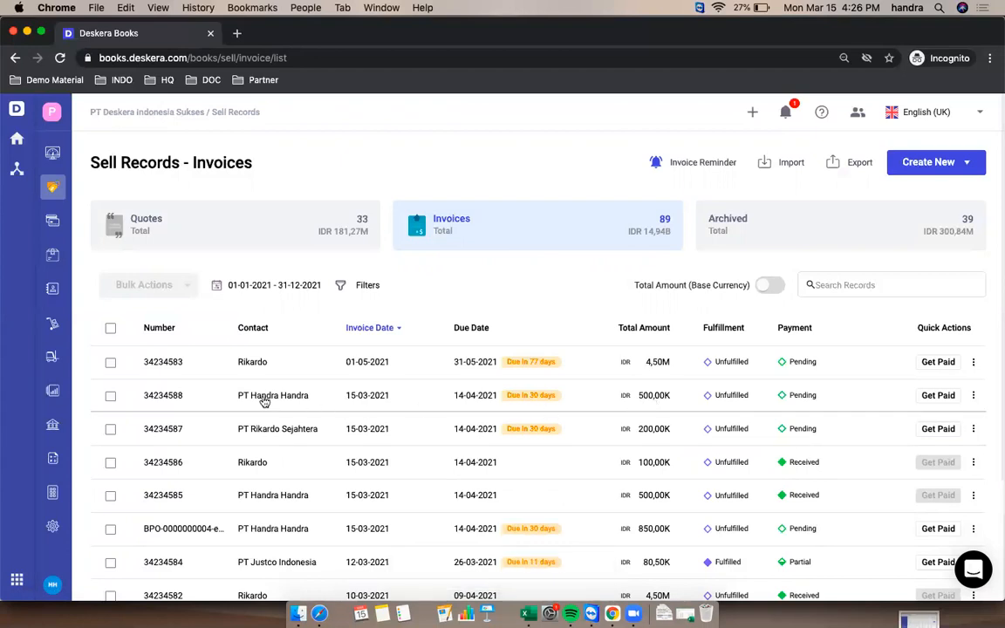
Start receiving payment for the new PT Handra Handra invoice with WHT marked as applicable and payment type Bank Transfer
{"action": "left_click", "coordinate": [939, 395]}
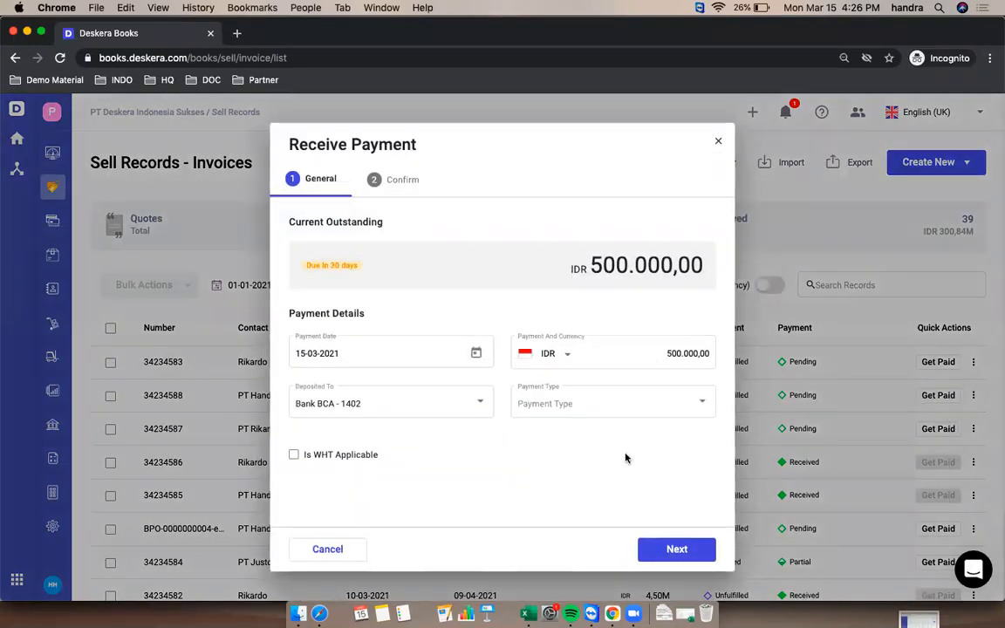
{"action": "left_click", "coordinate": [293, 455]}
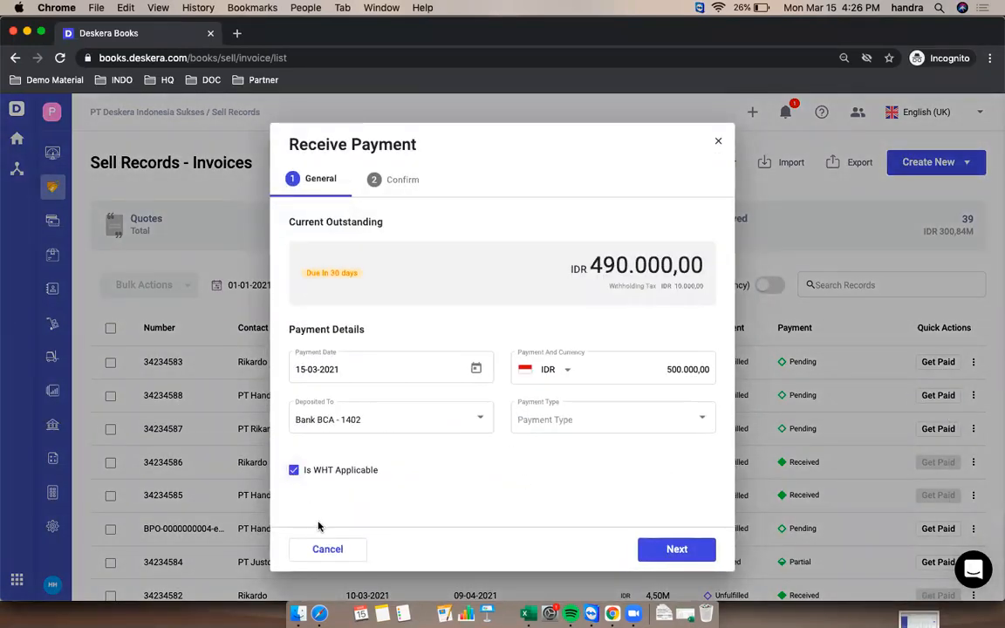
{"action": "left_click_drag", "start_coordinate": [703, 286], "coordinate": [674, 285]}
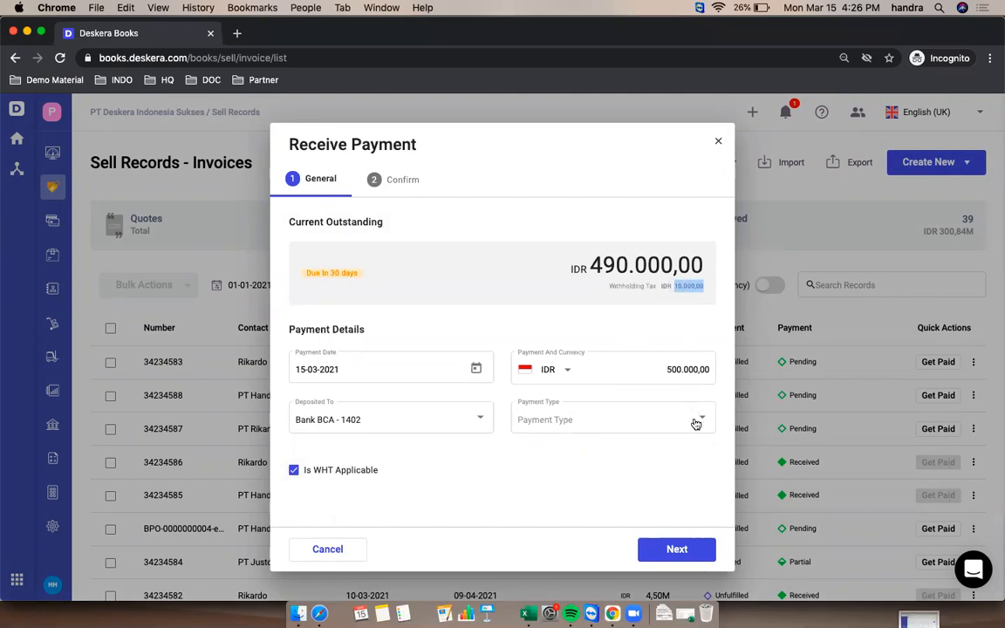
{"action": "left_click", "coordinate": [646, 426]}
{"action": "left_click", "coordinate": [592, 449]}
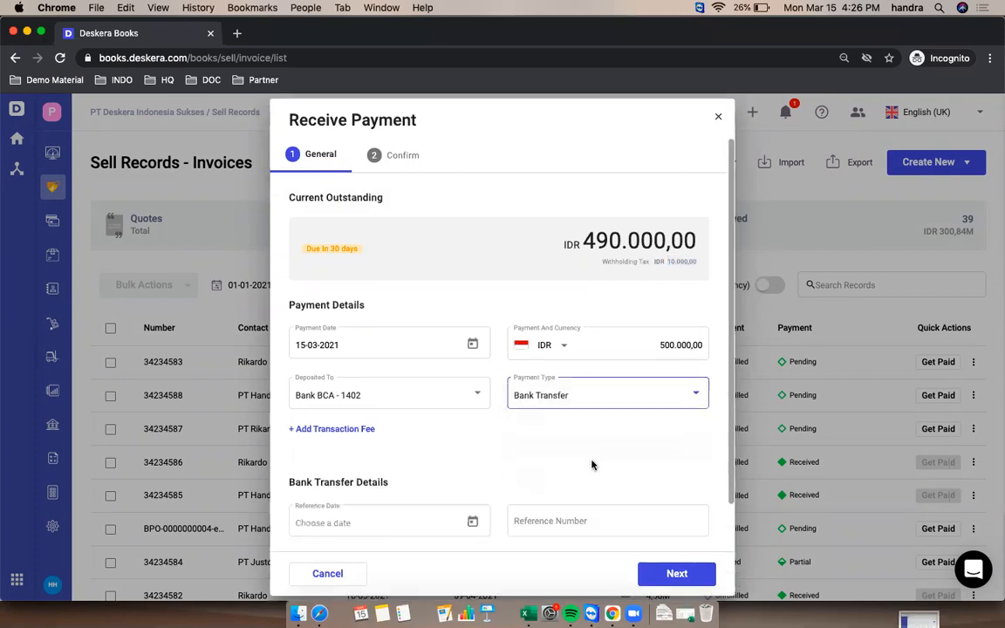
Receive the invoice payment with reference date 15-03-2021 and reference number 23131, then close the payment record
{"action": "left_click", "coordinate": [473, 524]}
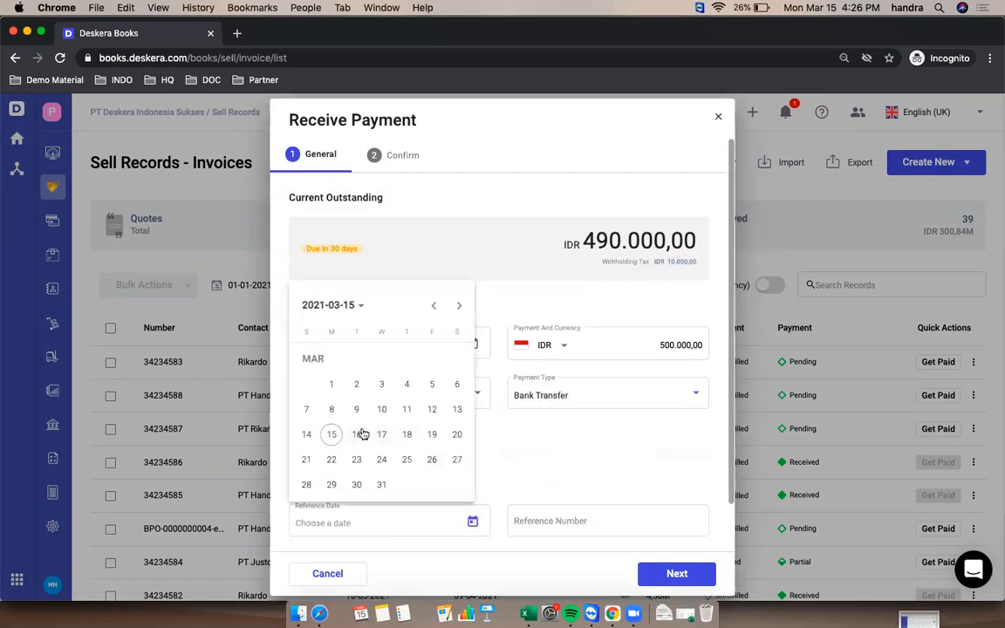
{"action": "left_click", "coordinate": [580, 542]}
{"action": "left_click", "coordinate": [577, 524]}
{"action": "type", "text": "32131"}
{"action": "left_click", "coordinate": [673, 572]}
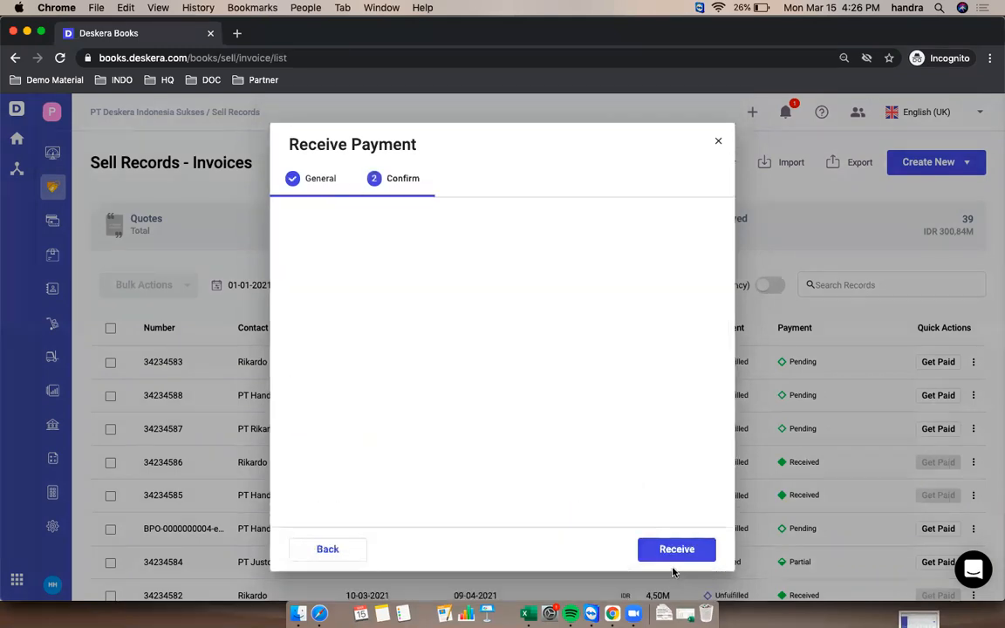
{"action": "left_click", "coordinate": [660, 552]}
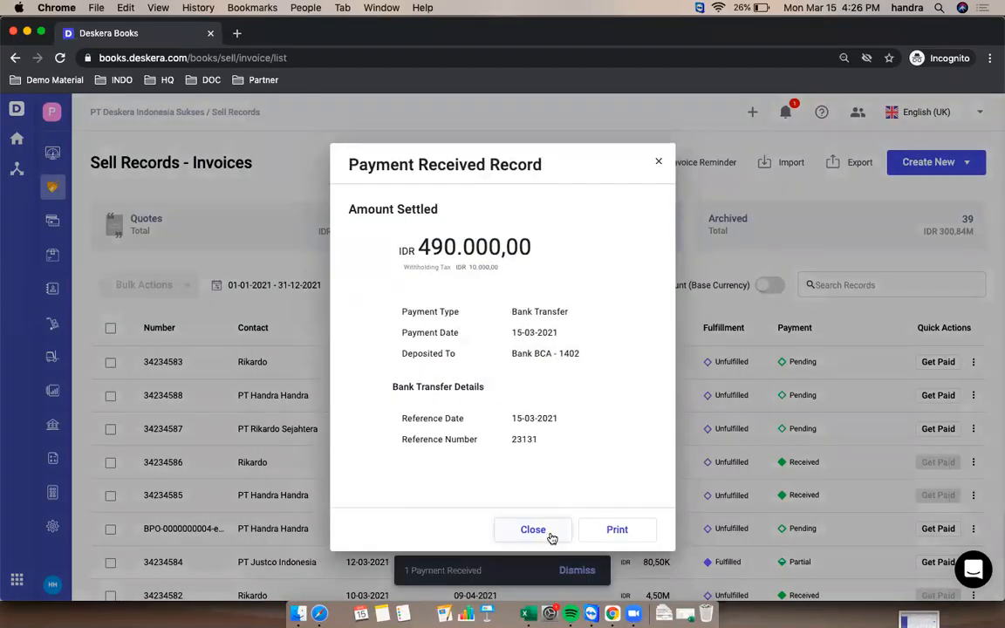
{"action": "left_click", "coordinate": [547, 532]}
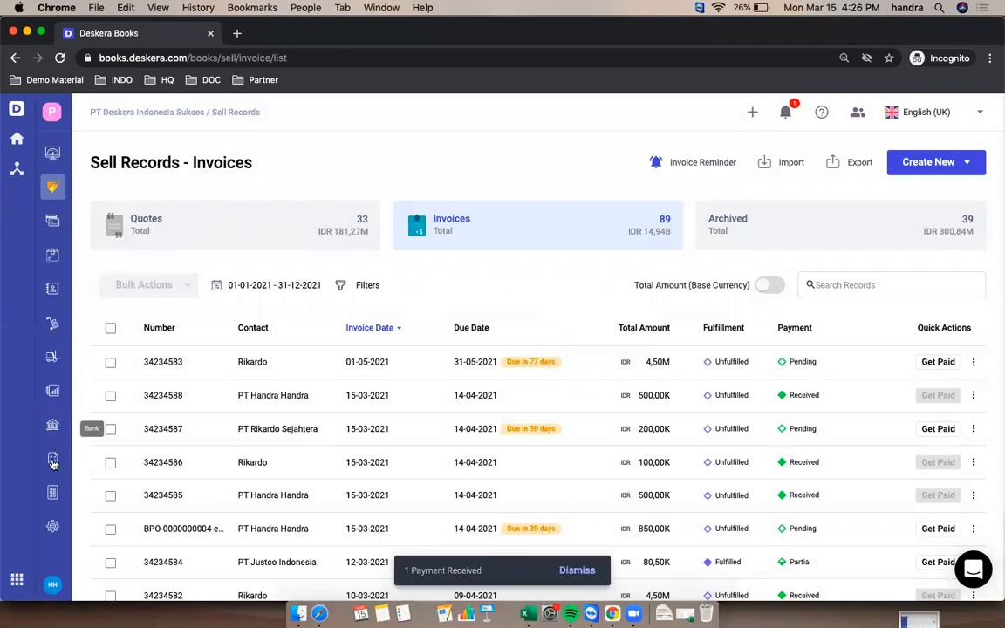
Open the journal entries and examine the WHT Receivable line of the newest Receive Payment entry
{"action": "left_click", "coordinate": [52, 458]}
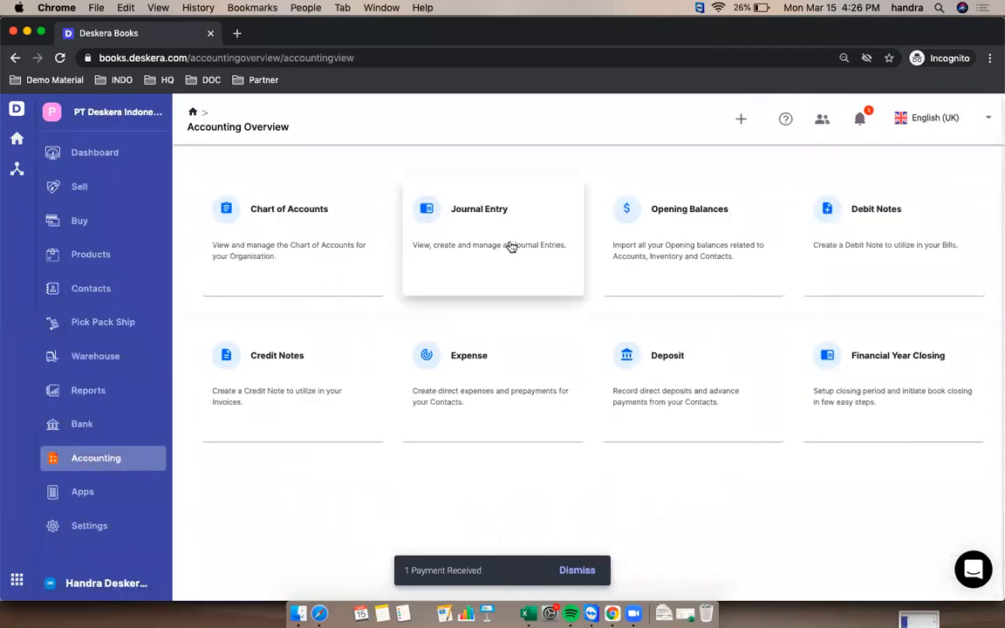
{"action": "left_click", "coordinate": [512, 247]}
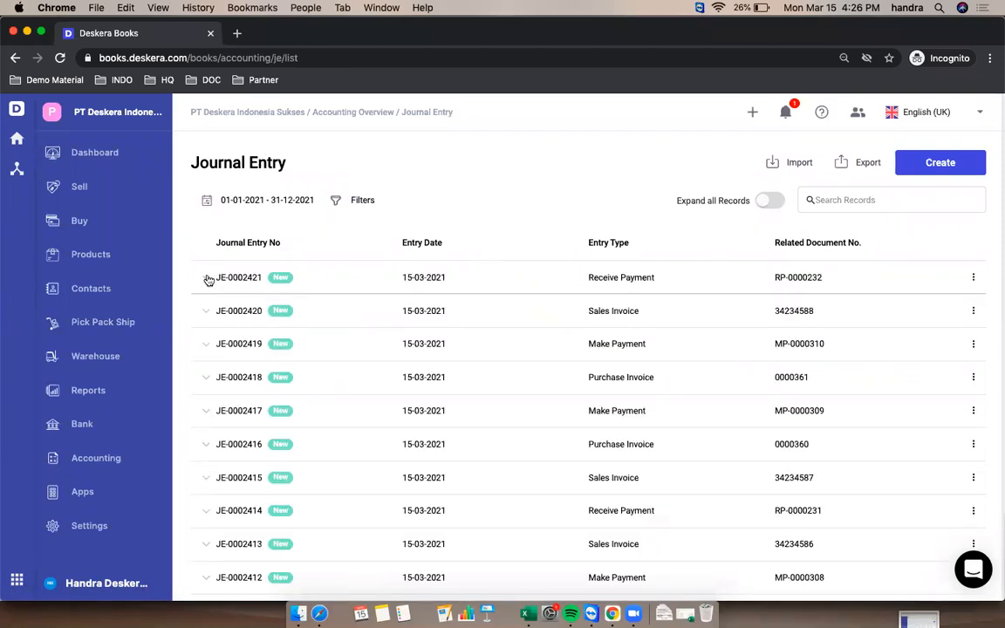
{"action": "left_click", "coordinate": [206, 279]}
{"action": "left_click_drag", "start_coordinate": [413, 327], "coordinate": [625, 333]}
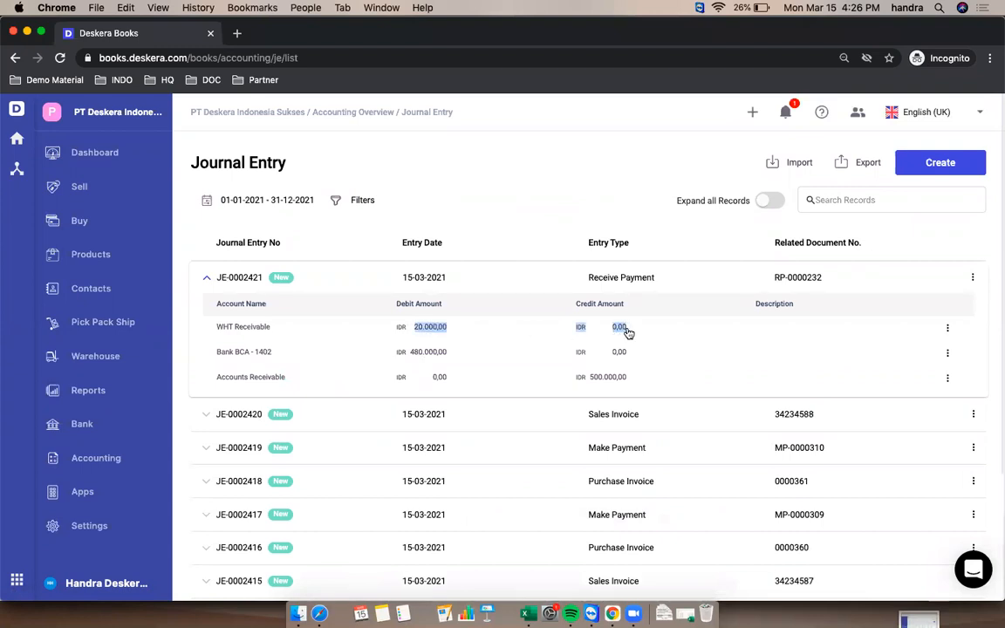